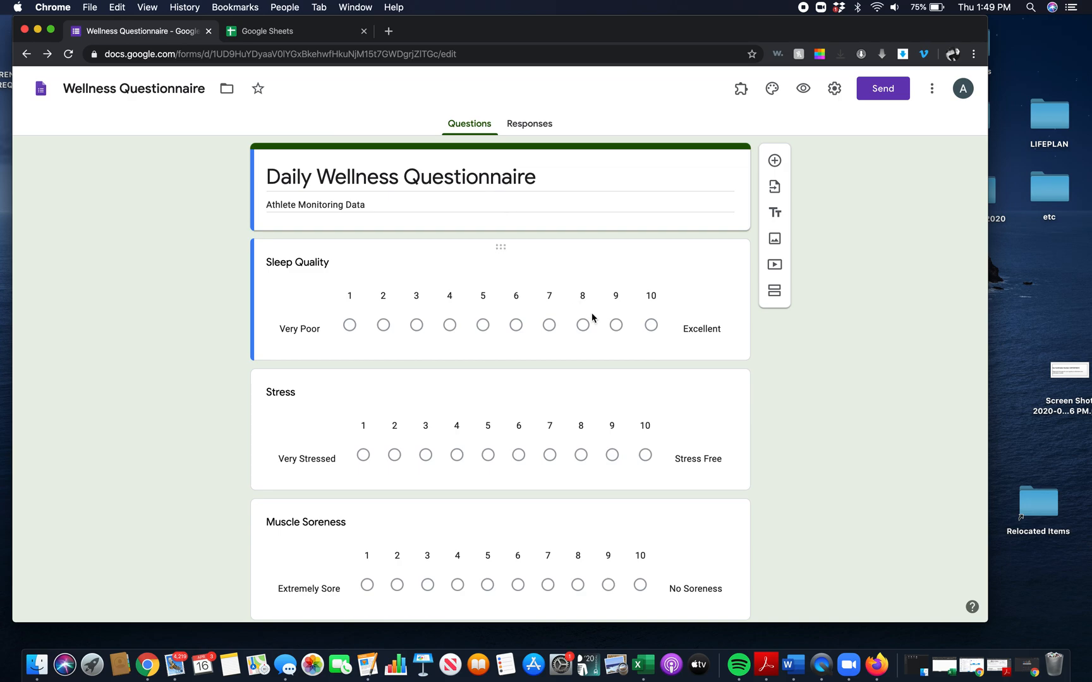
Review the rating questions of the Daily Wellness Questionnaire form from Sleep Quality to Mood / Emotional Energy.
scroll(790, 379, "down", 3)
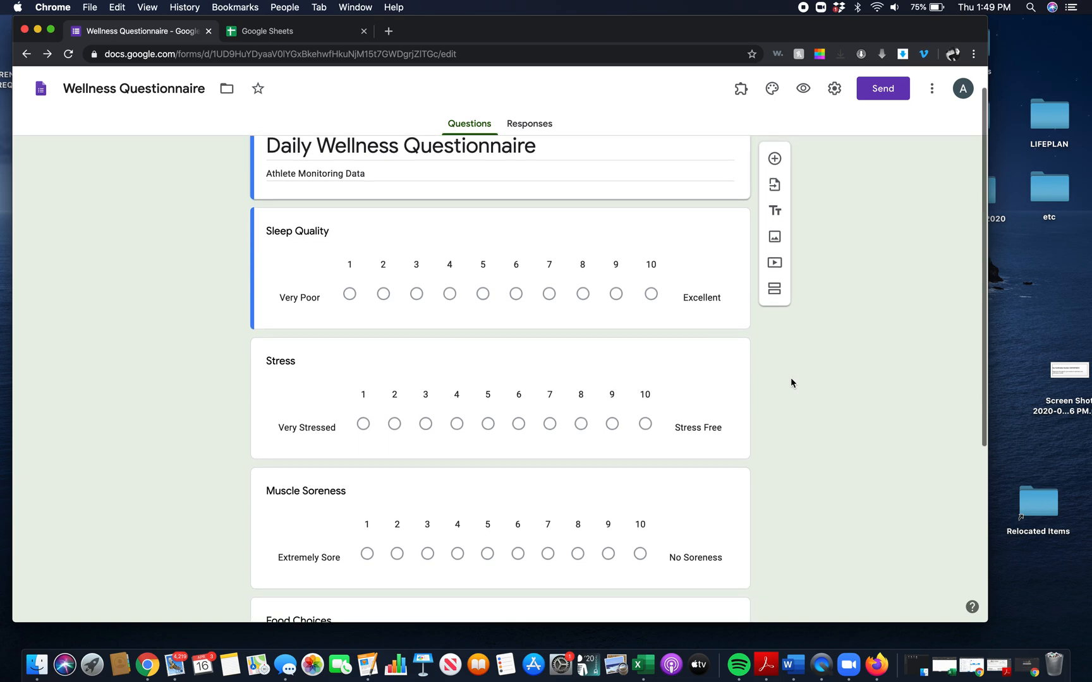
scroll(791, 382, "down", 3)
scroll(790, 382, "up", 5)
scroll(790, 383, "down", 4)
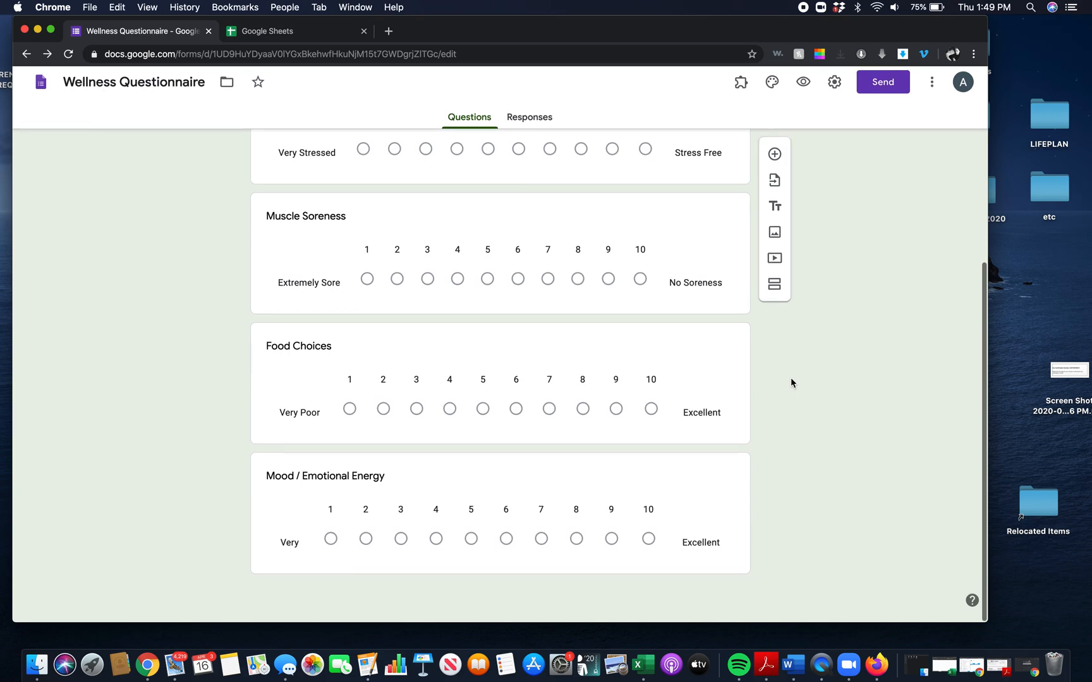
scroll(790, 382, "up", 3)
scroll(791, 382, "up", 3)
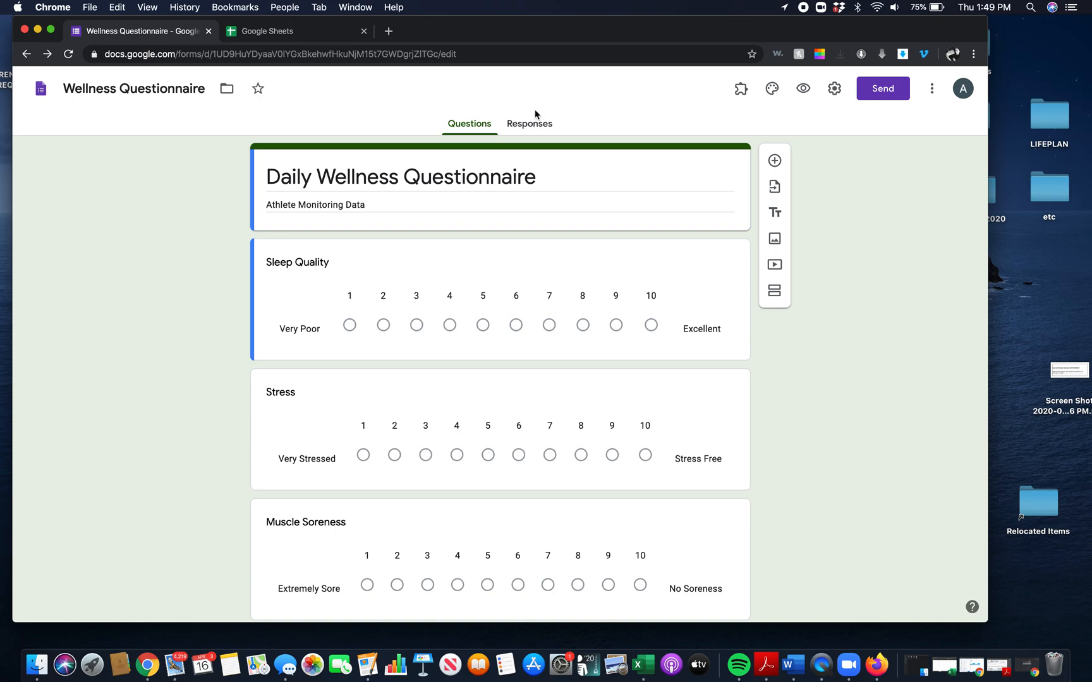
Set the form's response destination to a new spreadsheet named Wellness Questionnaire (Responses).
left_click(531, 126)
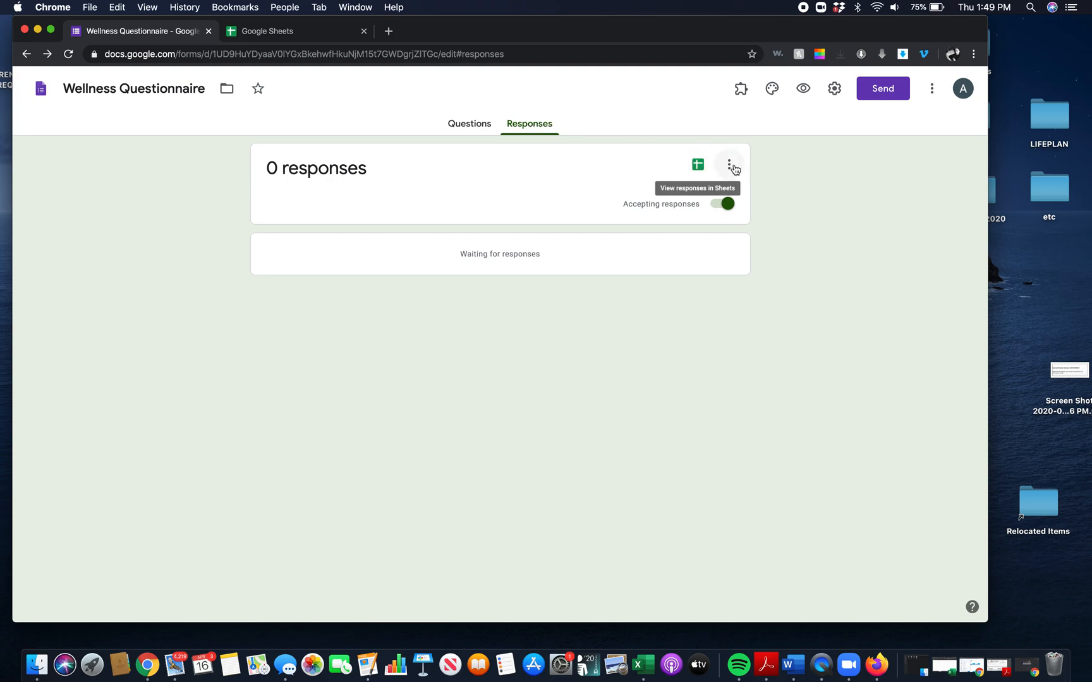
left_click(730, 166)
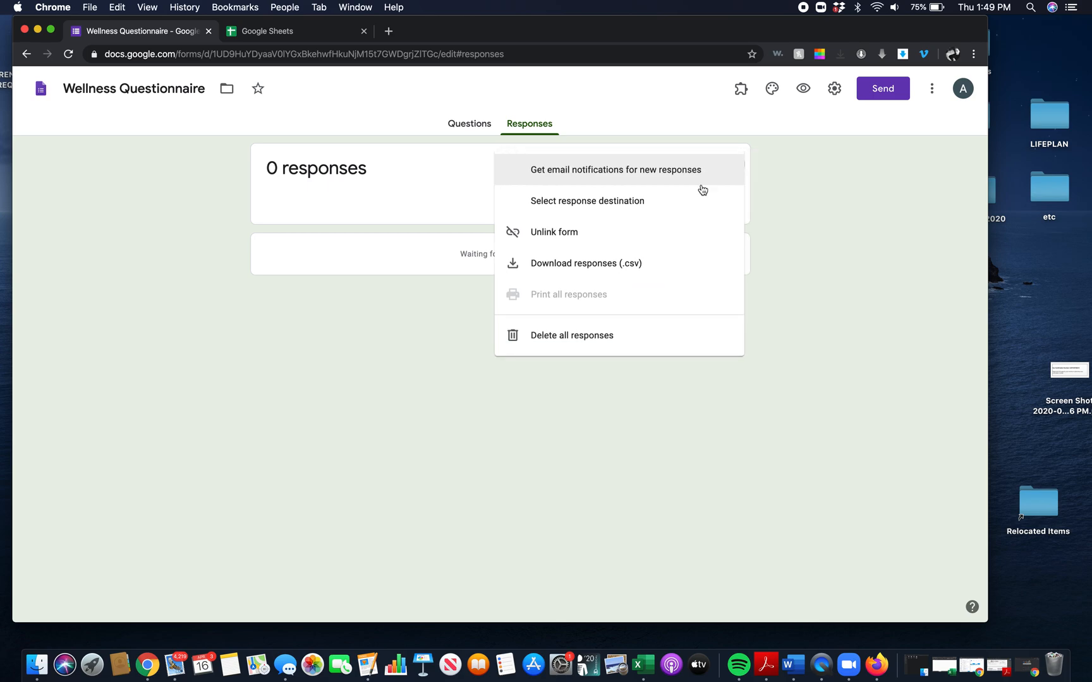
left_click(689, 200)
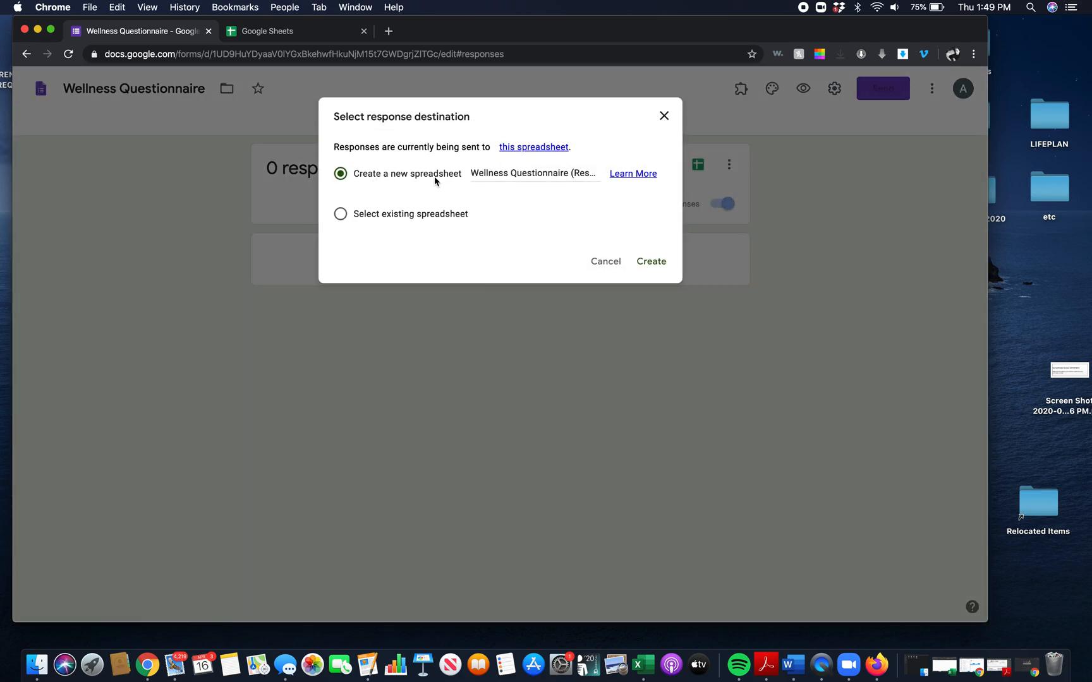
left_click_drag(474, 175, 623, 187)
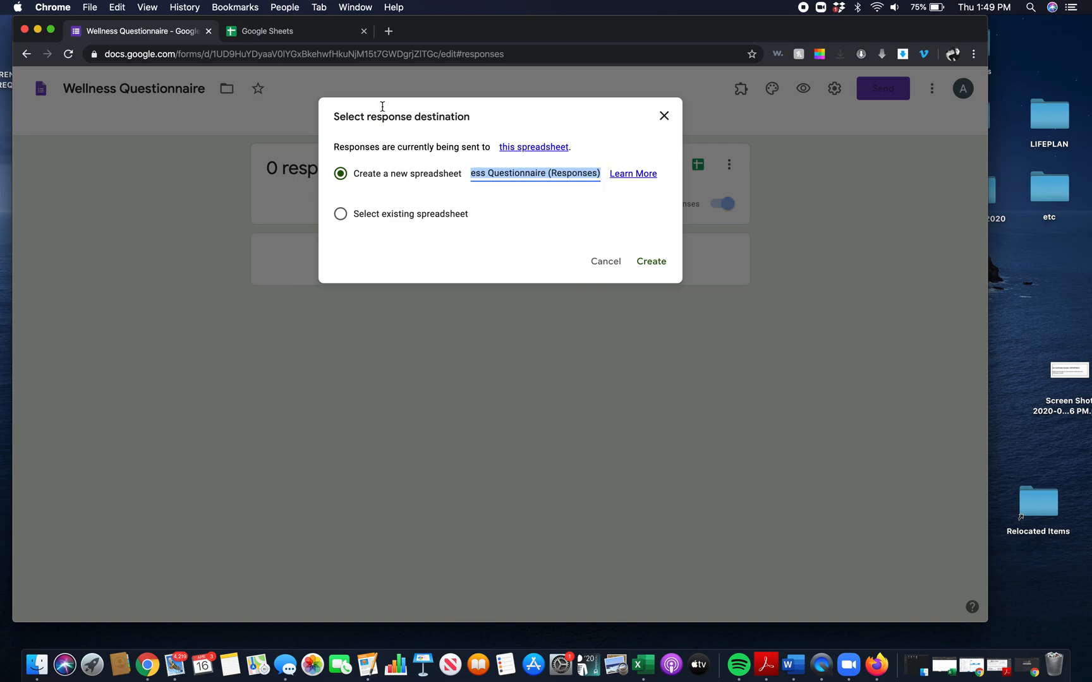
left_click(308, 30)
left_click(175, 37)
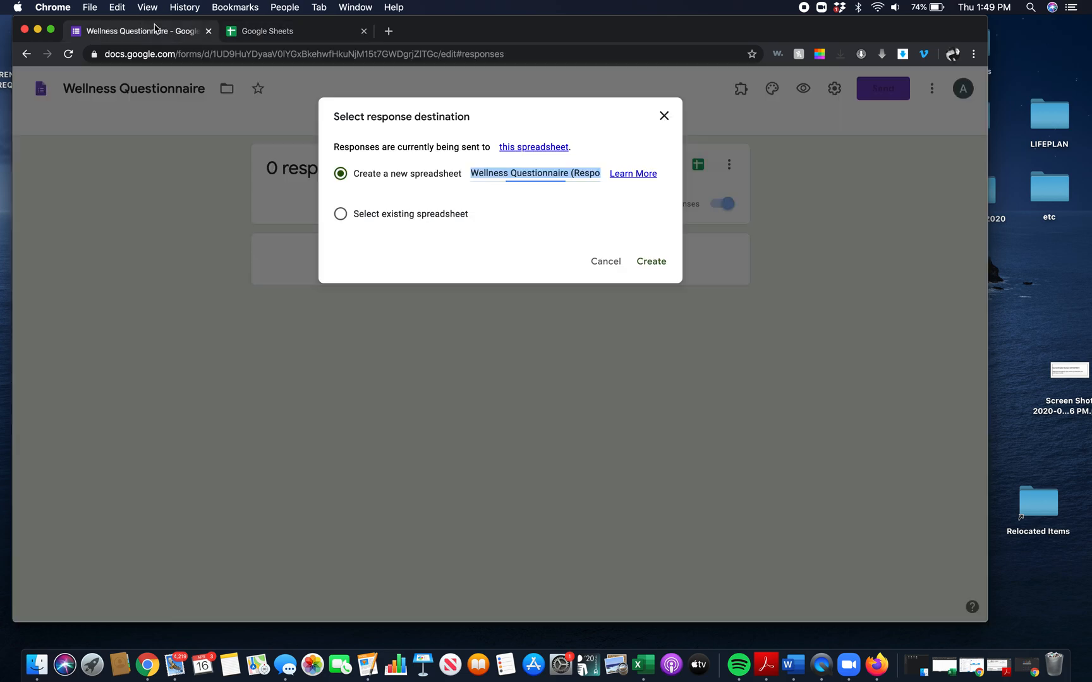
left_click(653, 262)
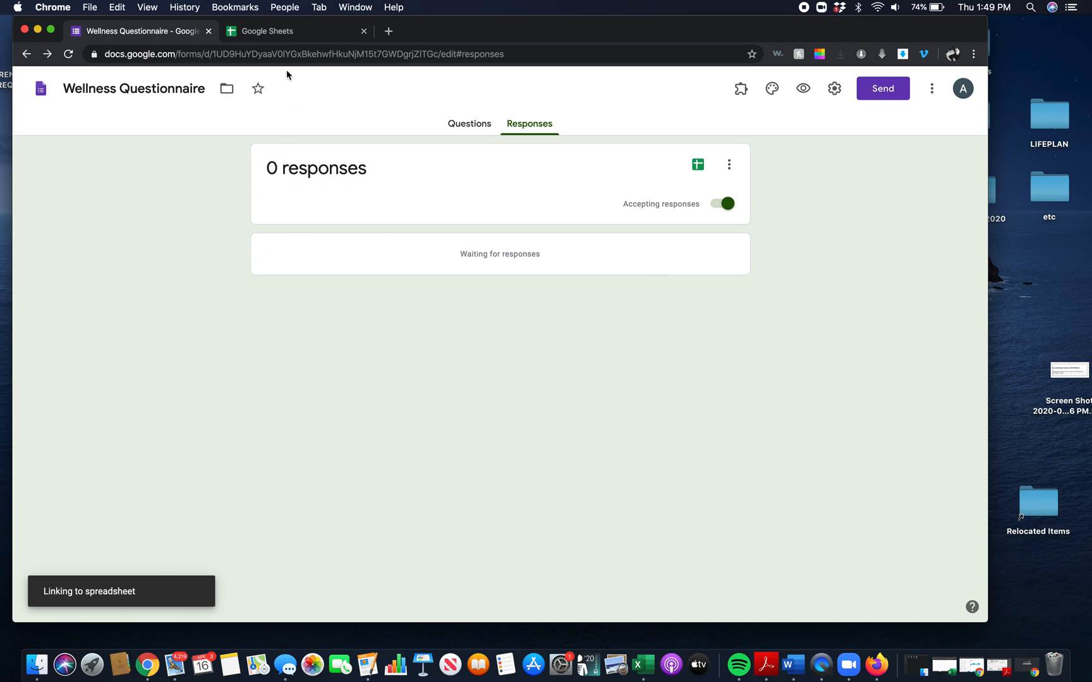
Refresh the Google Sheets file list and open the Wellness Questionnaire (Responses) spreadsheet.
left_click(279, 32)
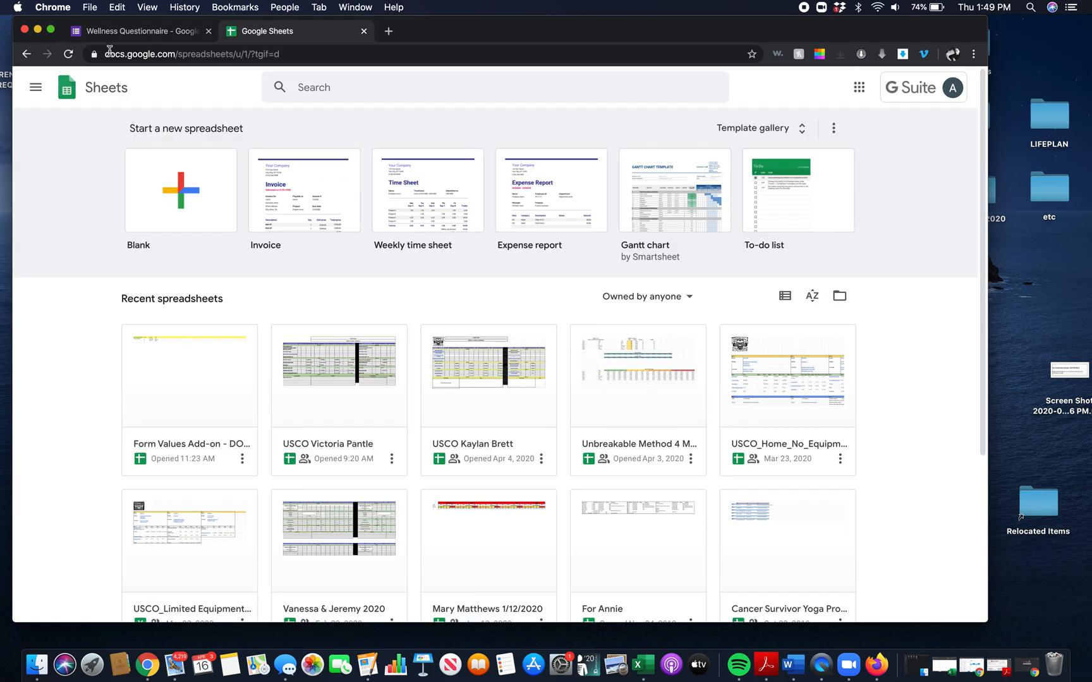
left_click(69, 54)
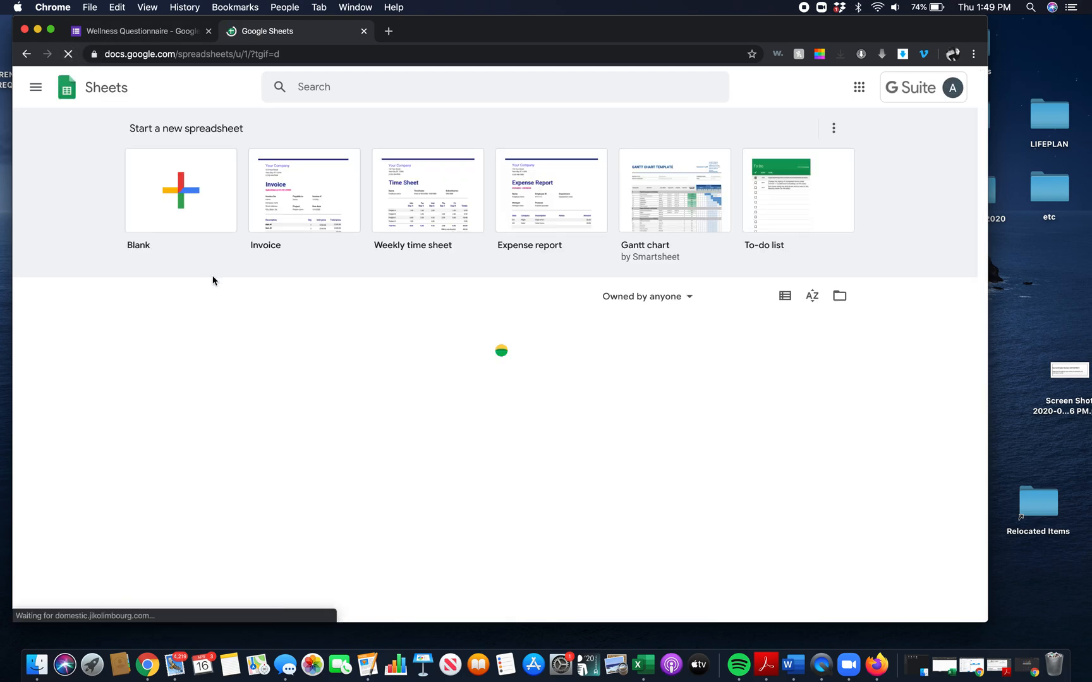
left_click(199, 389)
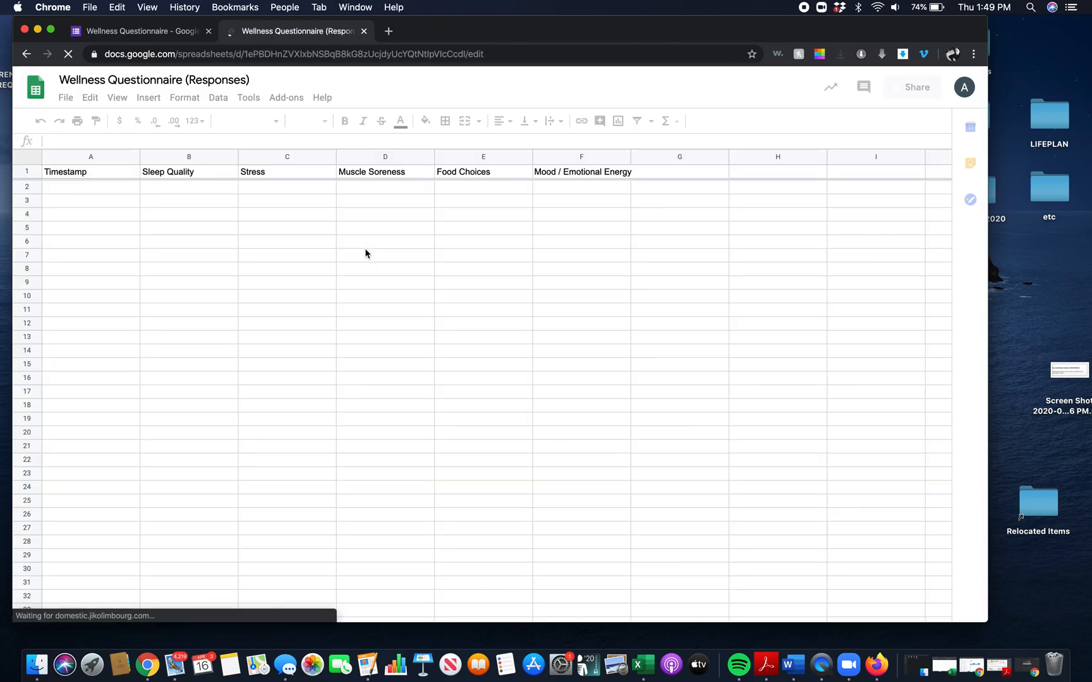
left_click(105, 206)
left_click(104, 220)
left_click(98, 234)
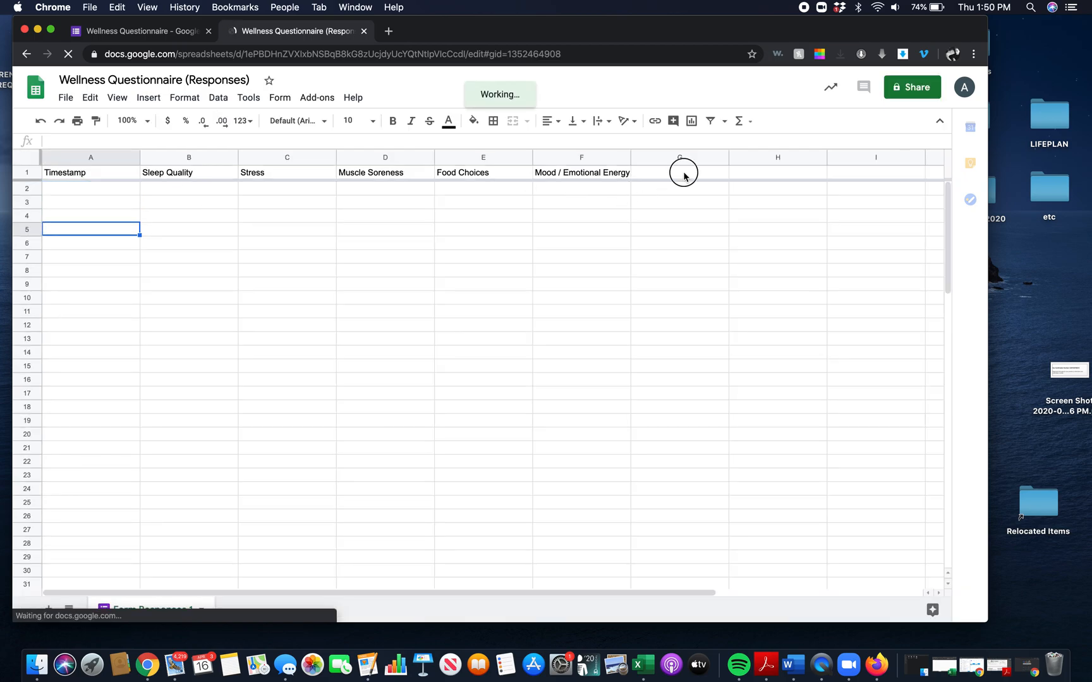
Add the header Day in cell G1, beside the Mood / Emotional Energy column.
left_click(683, 171)
type("Day")
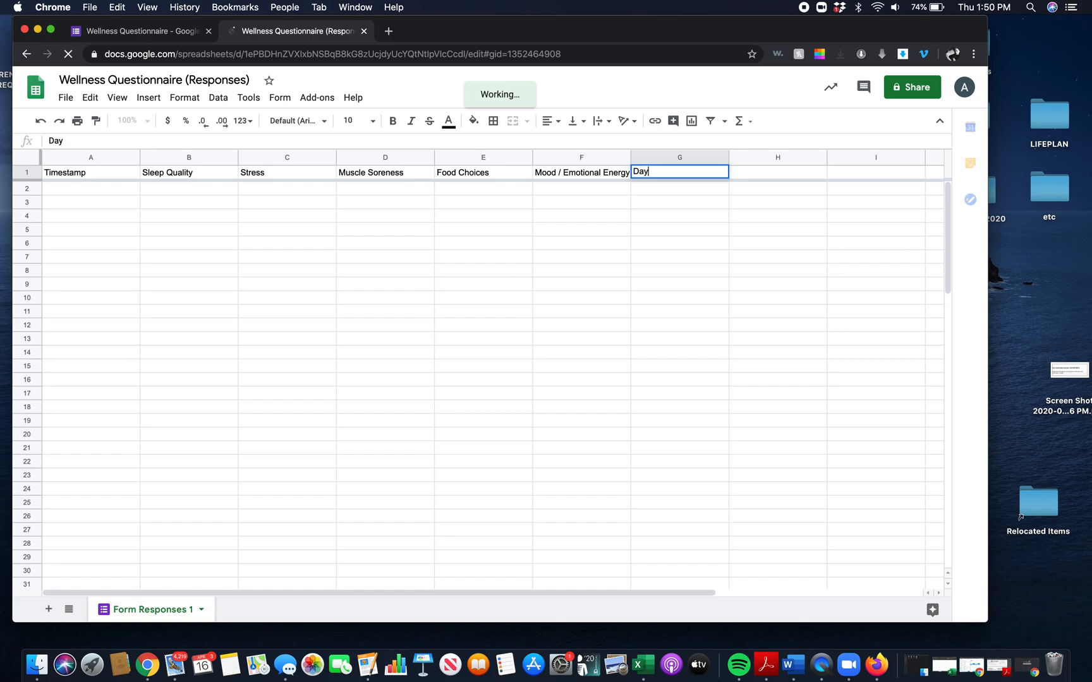
key("Return")
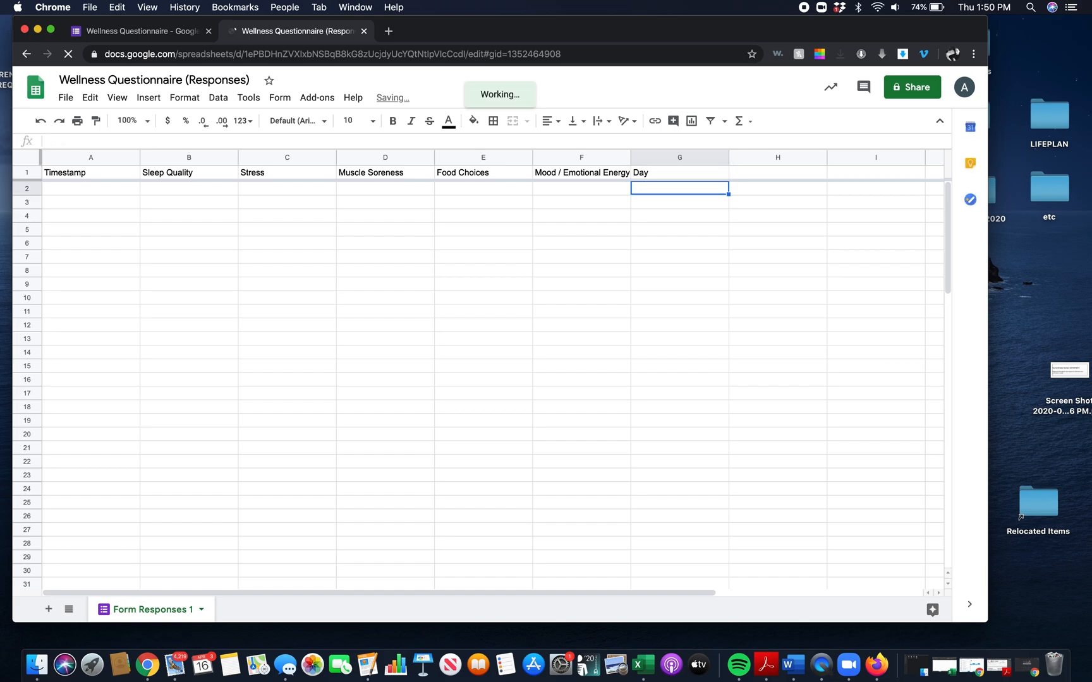
Number the days from 1 to 30 down the Day column, starting in cell G2.
type("1")
key("Return")
type("2")
key("Return")
type("3")
key("Return")
type("4")
left_click(834, 203)
left_click_drag(695, 189, 725, 586)
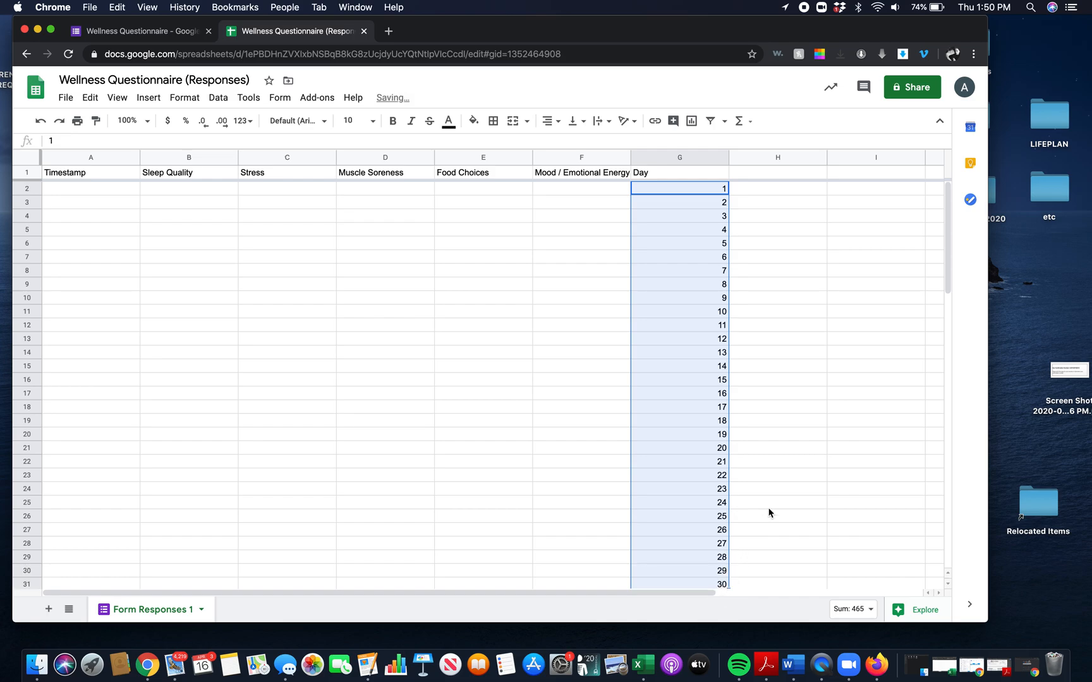
left_click(768, 508)
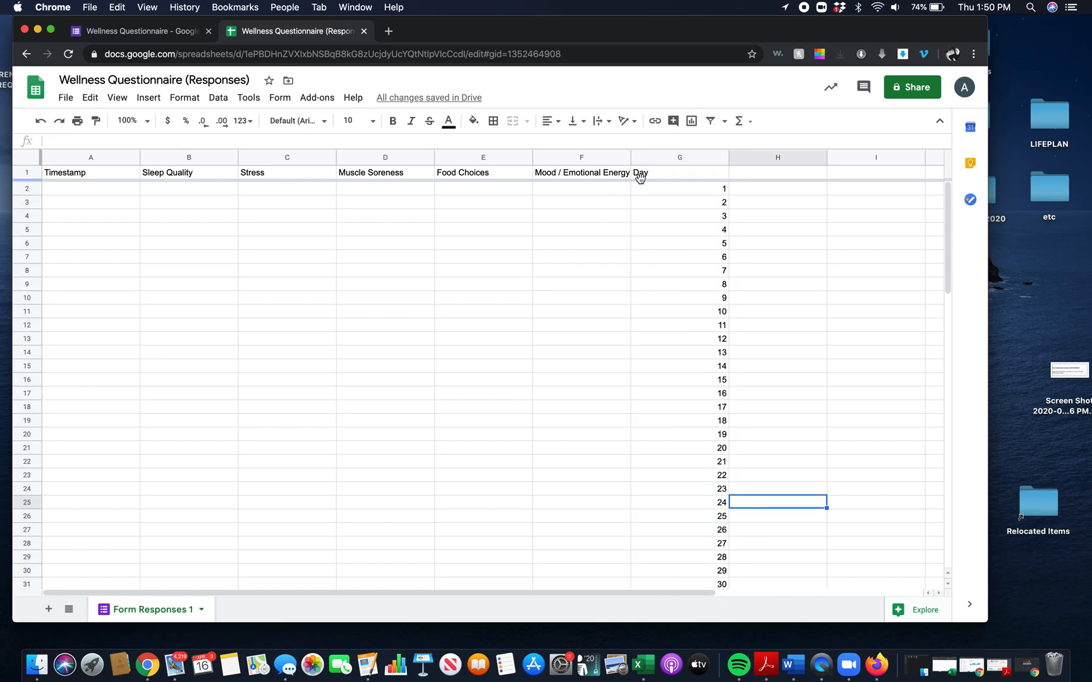
Center-align the contents of columns A through G, from Timestamp to Day.
left_click_drag(69, 157, 665, 173)
left_click(548, 121)
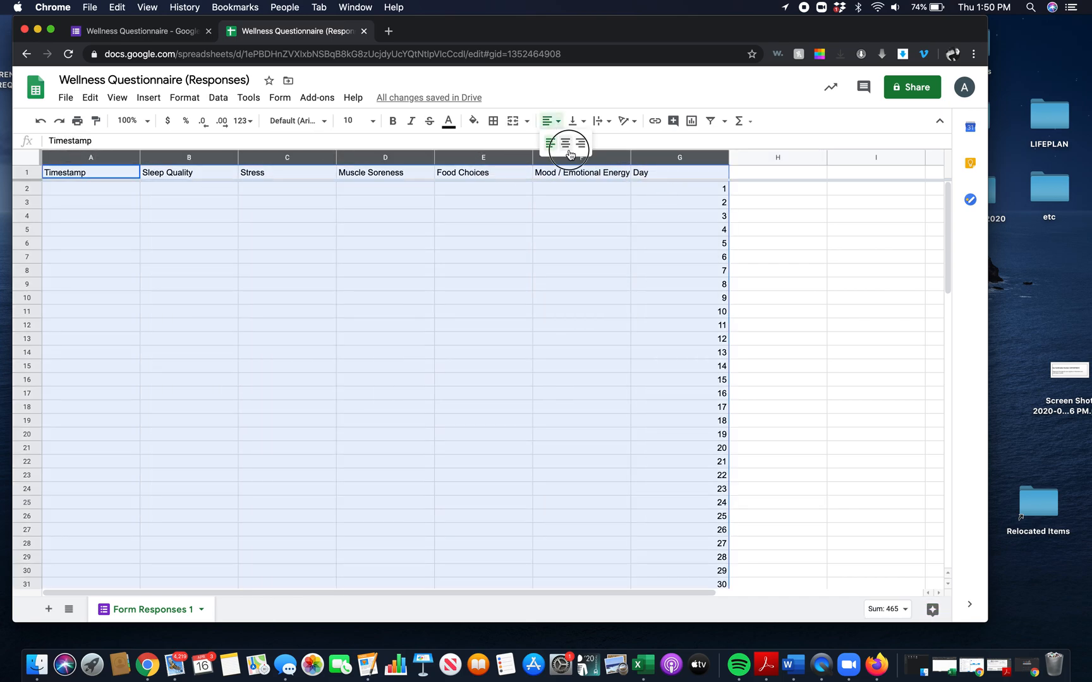
left_click(567, 149)
left_click(781, 287)
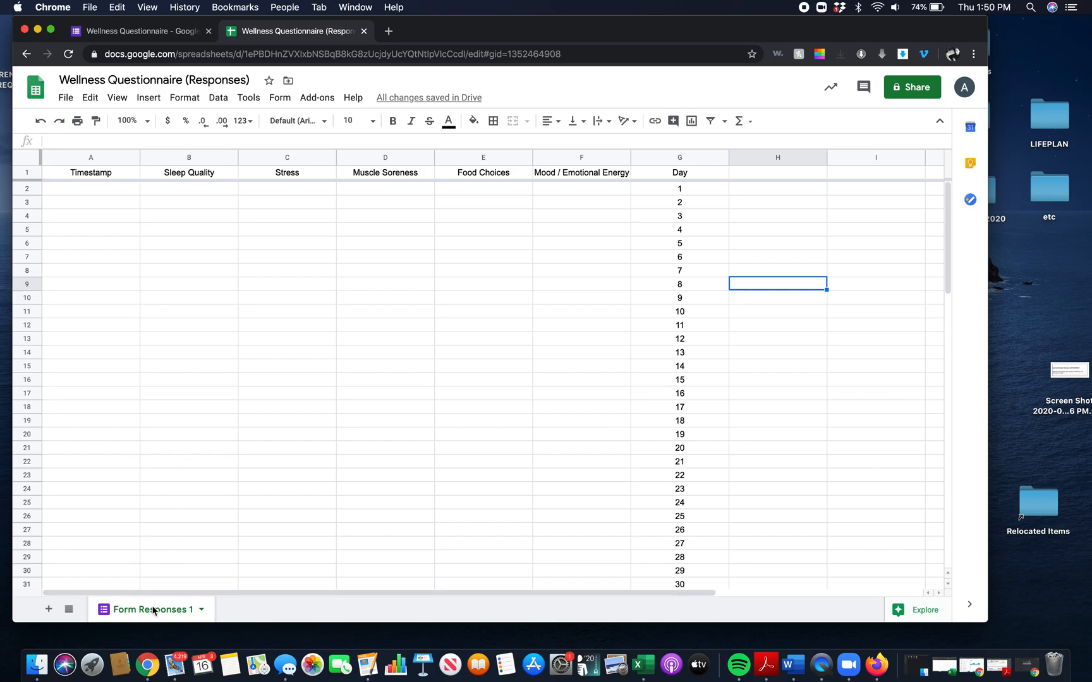
Return to the Wellness Questionnaire form and start a copy in My Drive without sharing it with the same people.
left_click(183, 34)
left_click(285, 34)
left_click(172, 31)
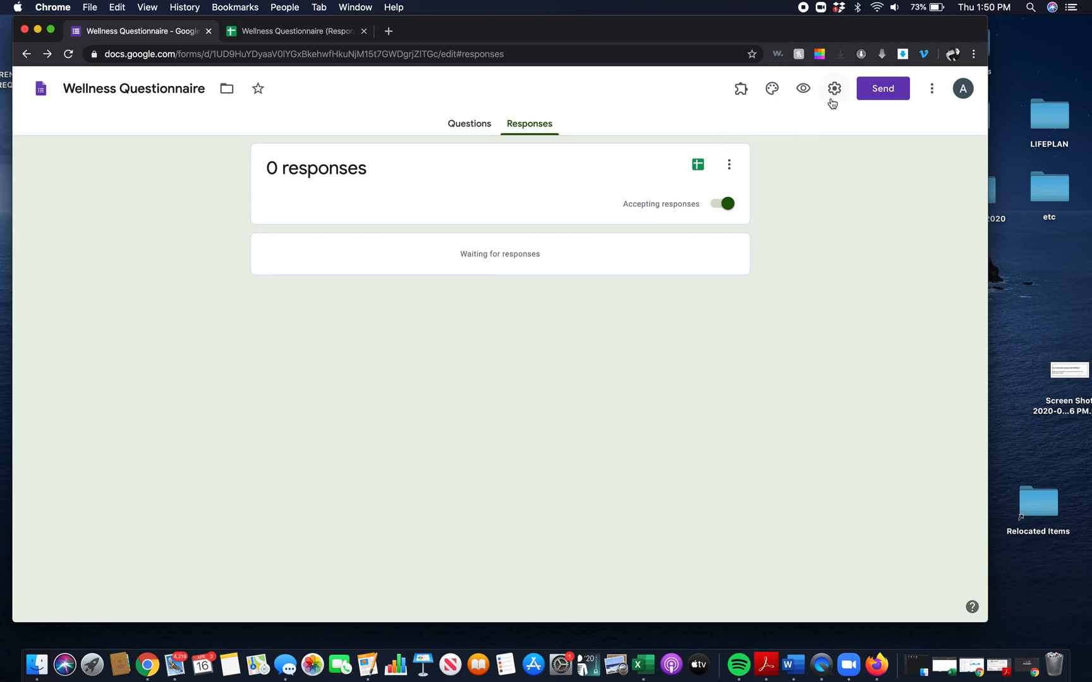
left_click(933, 91)
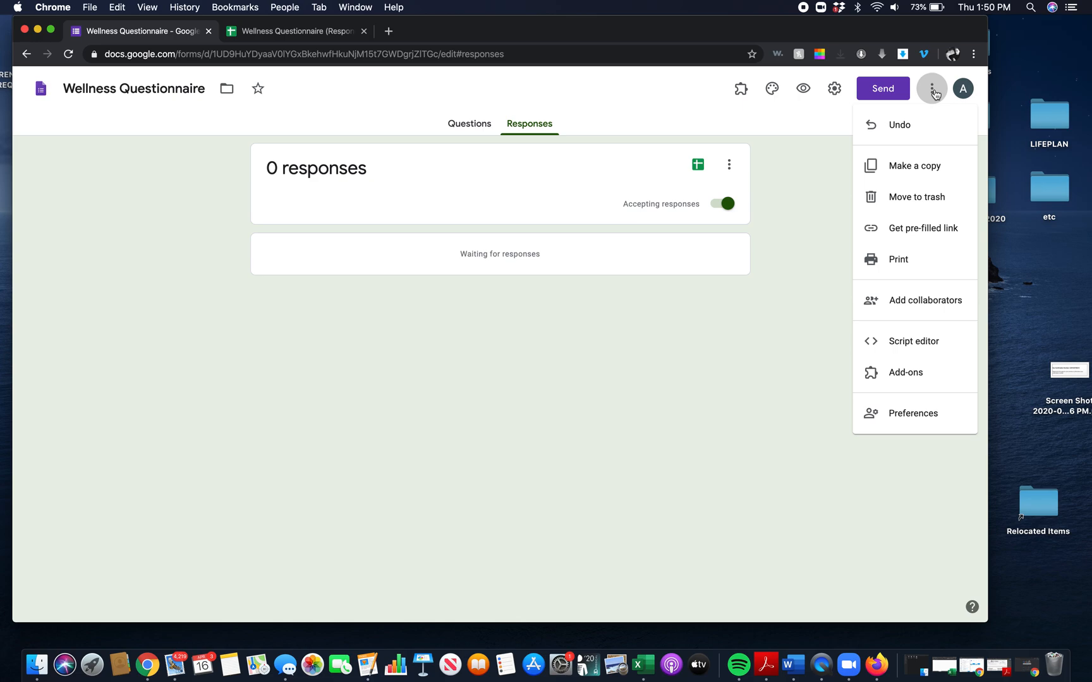
left_click(892, 166)
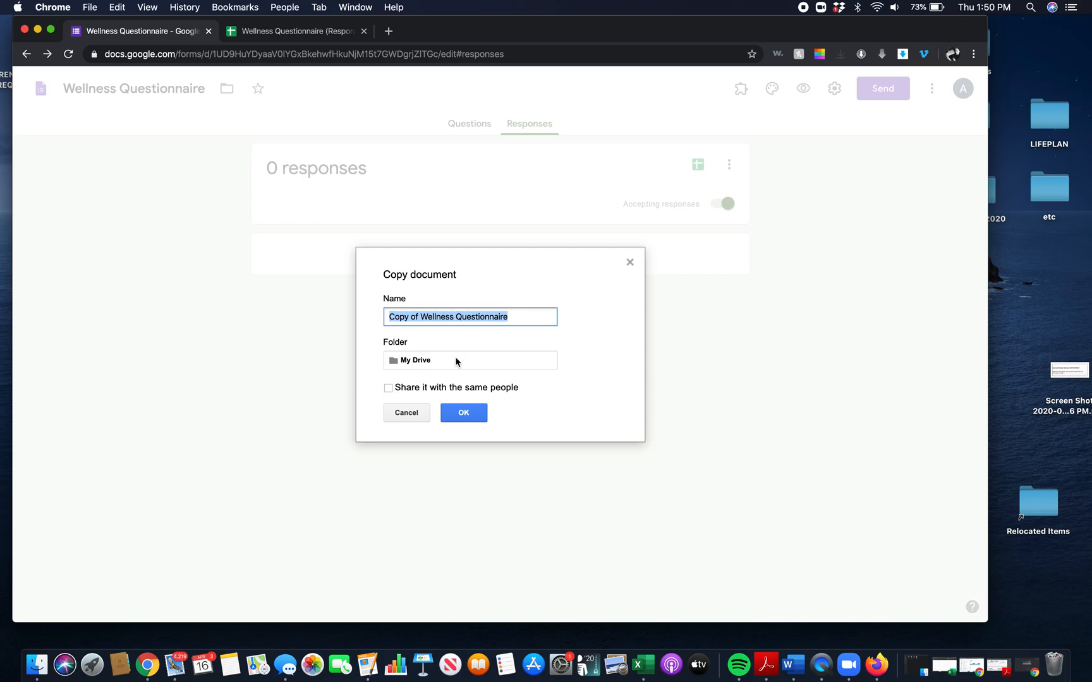
left_click(388, 388)
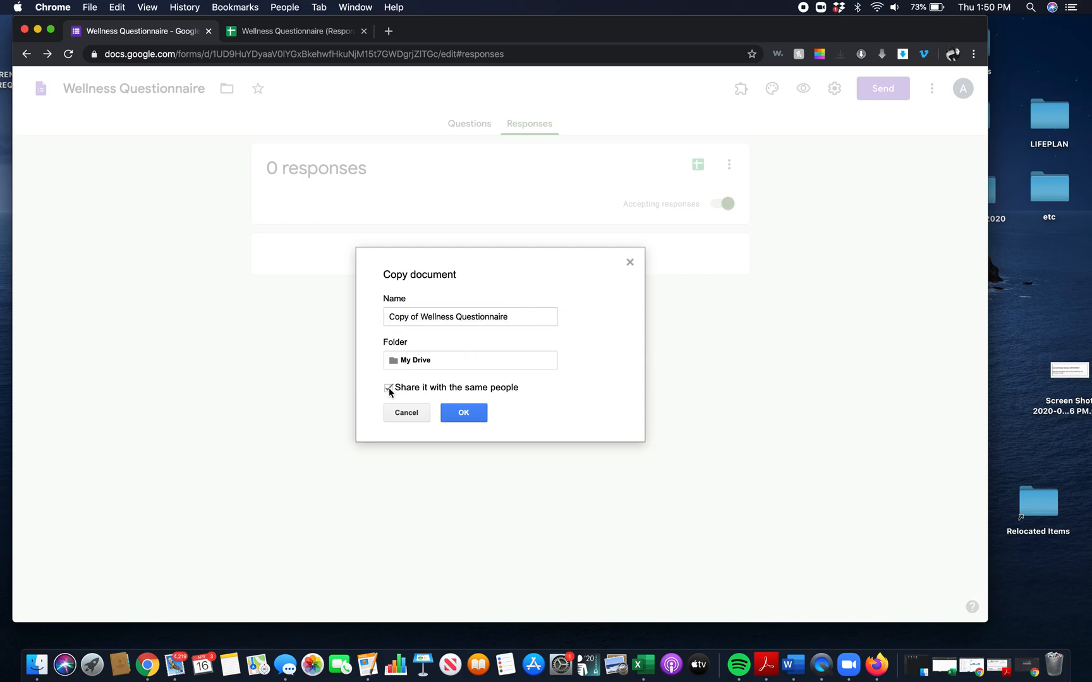
left_click(389, 389)
Replace the copy's default name with the athlete's full name and create the copied form.
double_click(523, 322)
key("BackSpace")
key("BackSpace")
key("BackSpace")
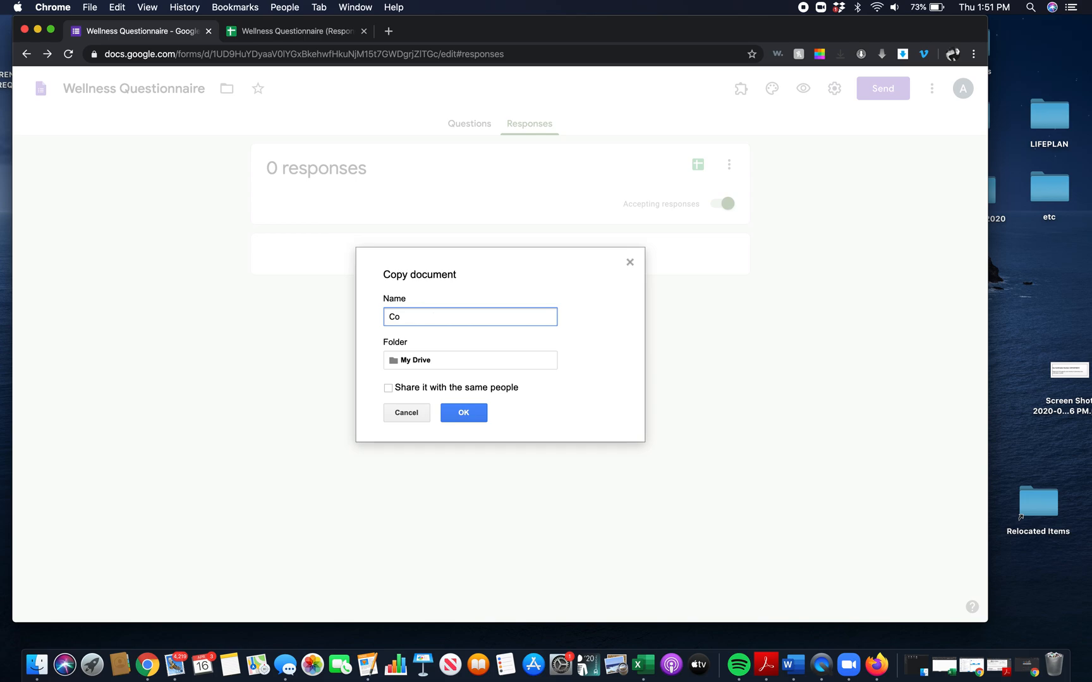
key("BackSpace")
key("BackSpace")
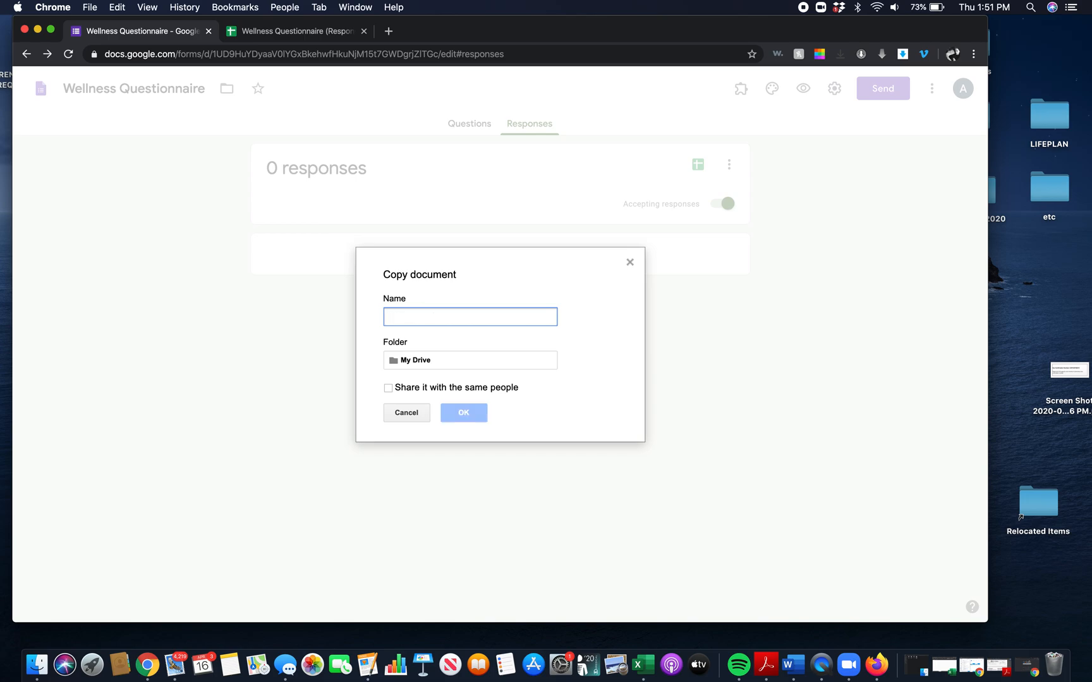
type("Joe")
key("Return")
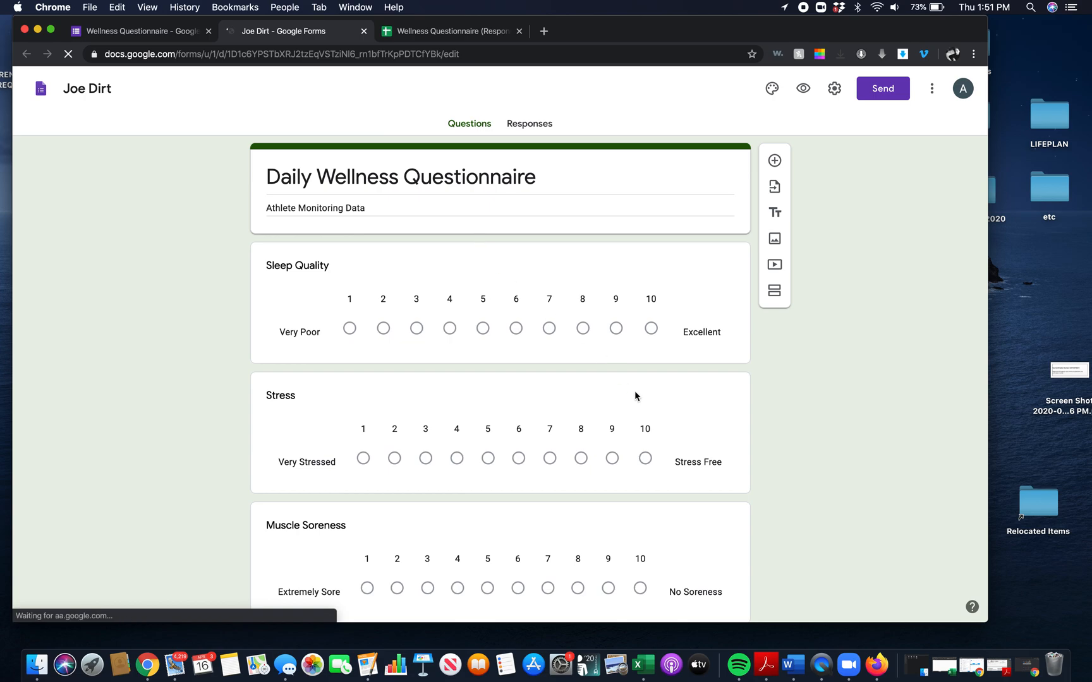
Set the copied form's response destination to the existing Wellness Questionnaire (Responses) spreadsheet.
scroll(634, 390, "down", 5)
left_click(530, 120)
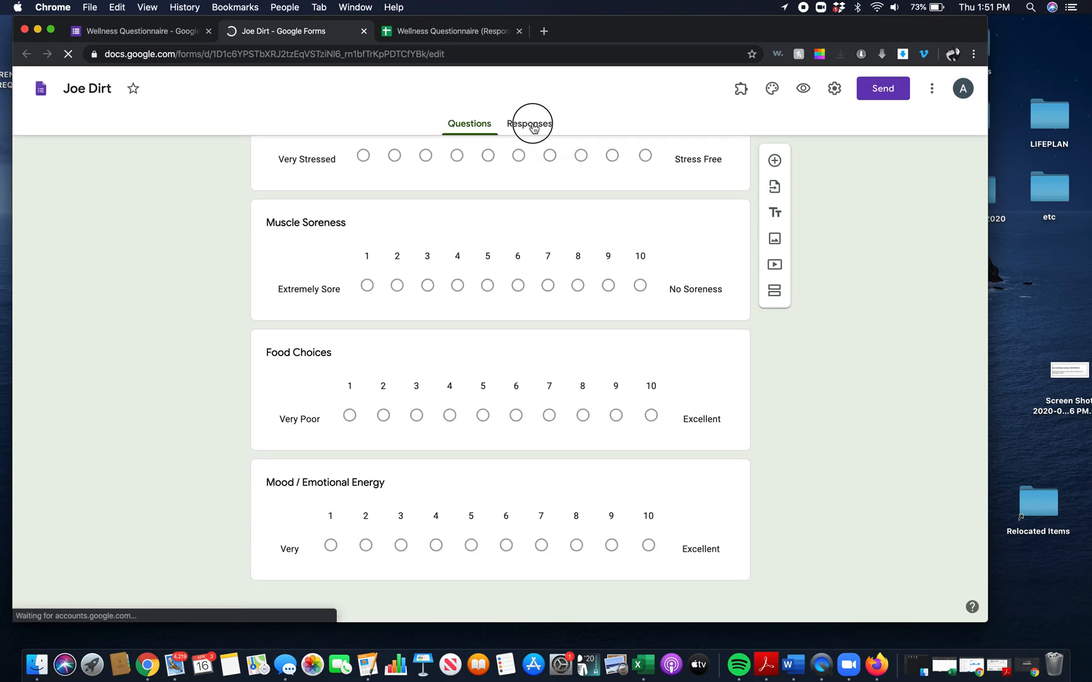
left_click(733, 164)
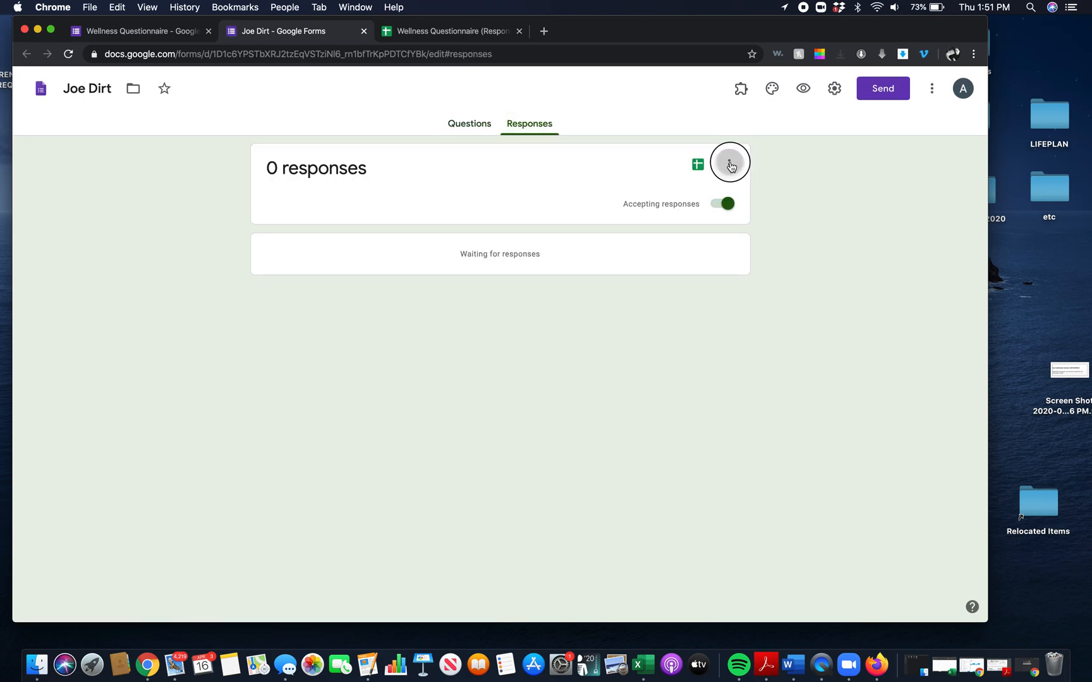
left_click(677, 201)
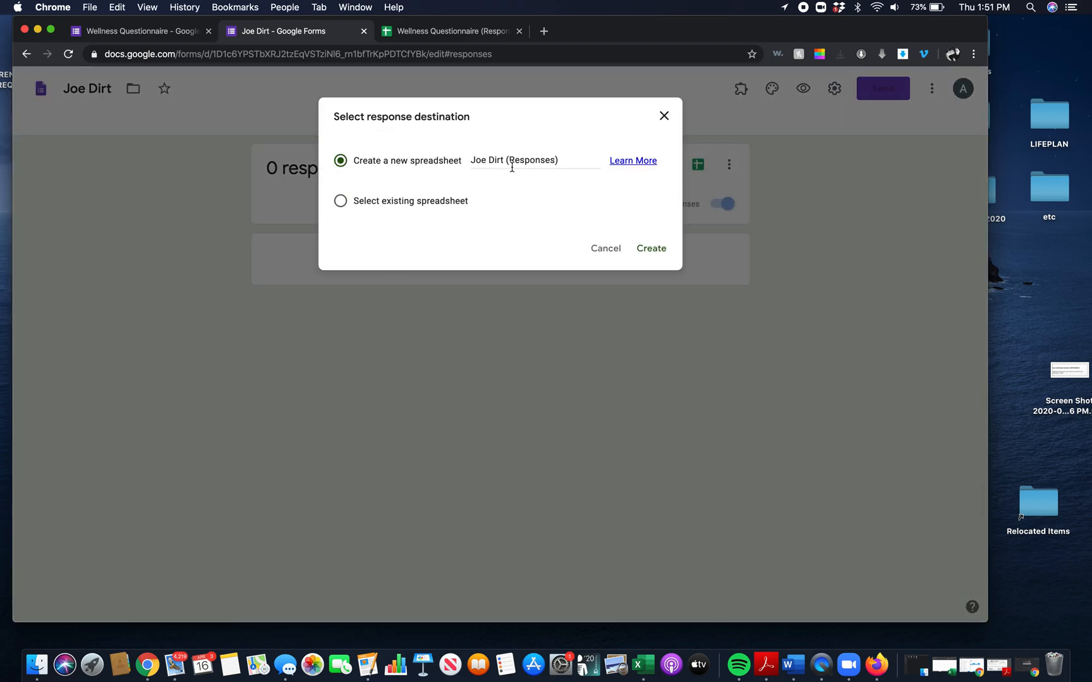
left_click(340, 203)
left_click(654, 252)
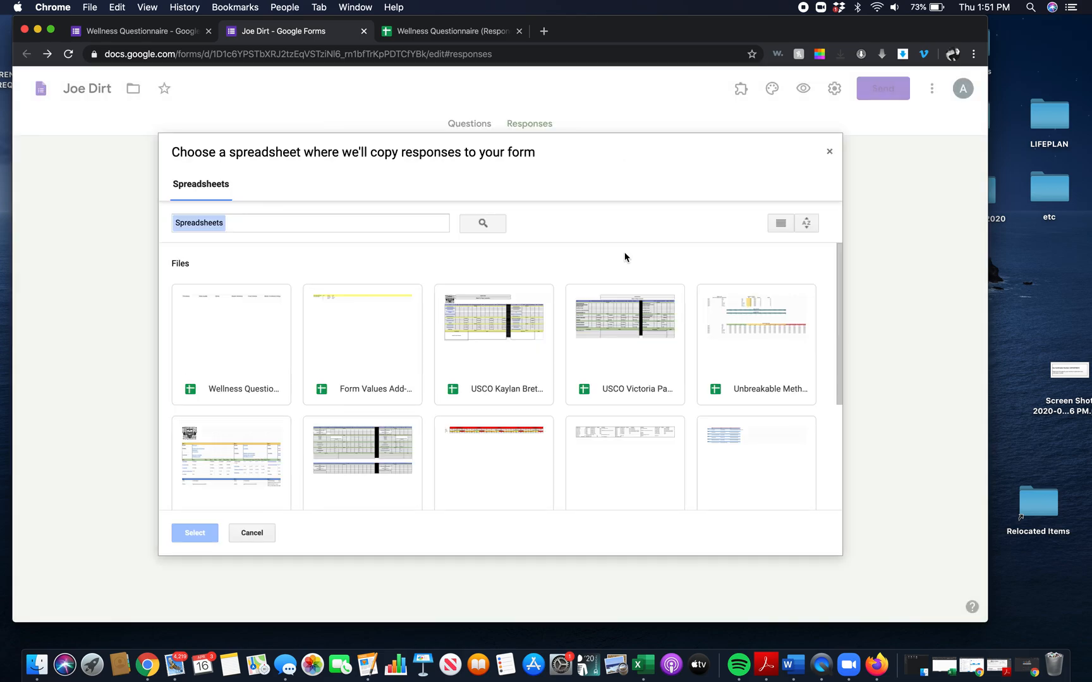
left_click(254, 347)
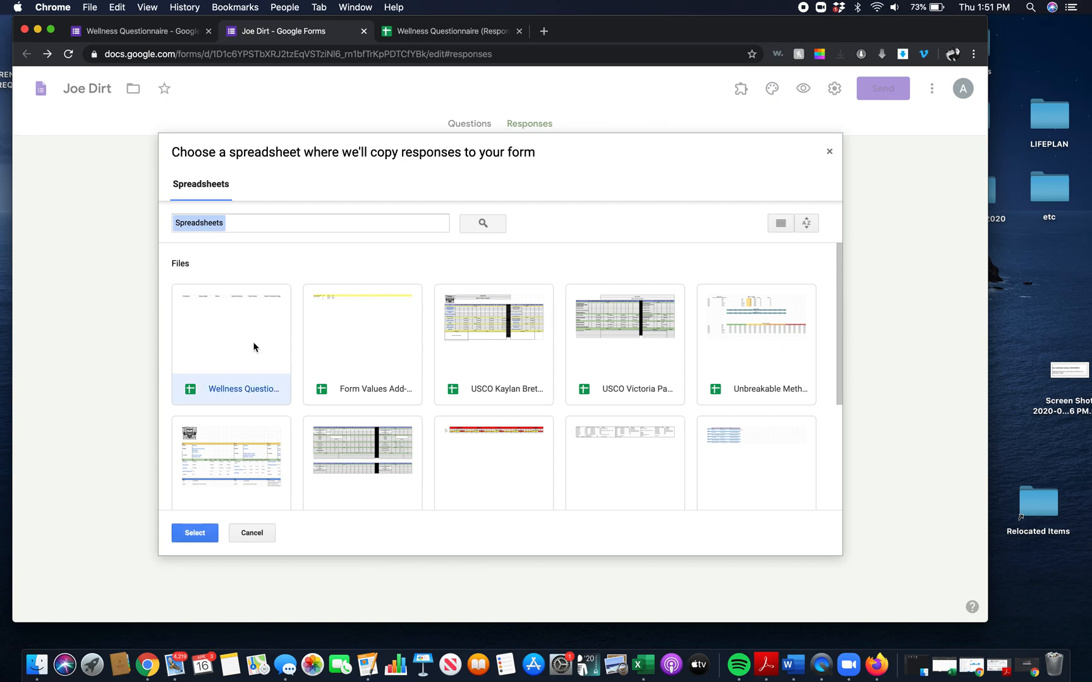
left_click(184, 535)
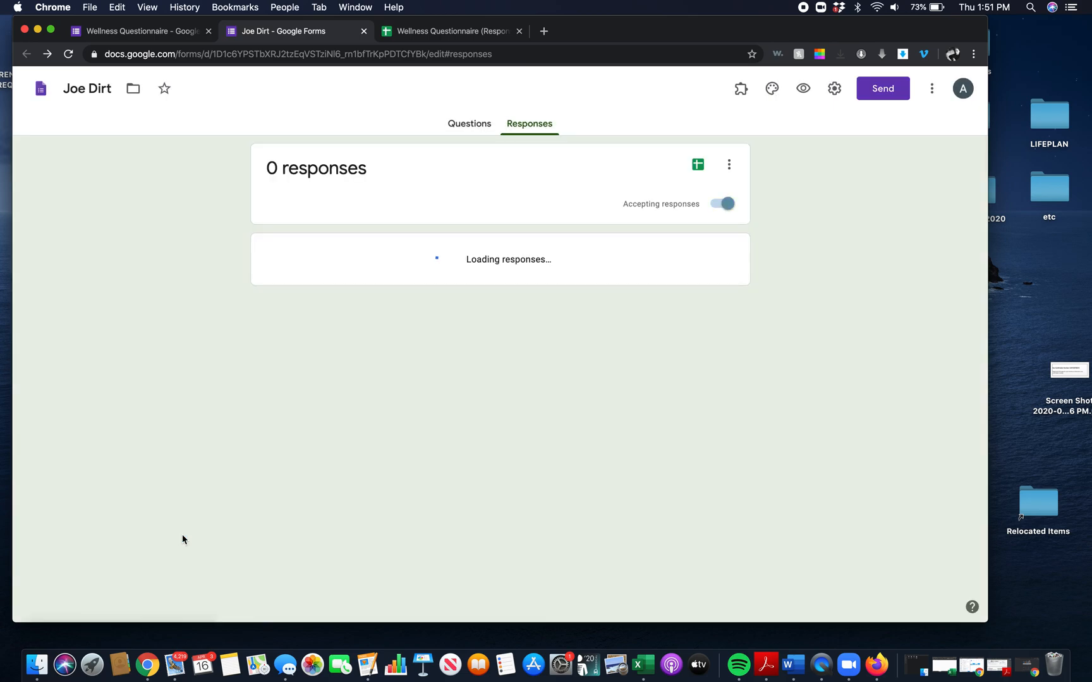
Rename the Form Responses 2 sheet in the Wellness Questionnaire (Responses) spreadsheet with the athlete's full name.
left_click(422, 38)
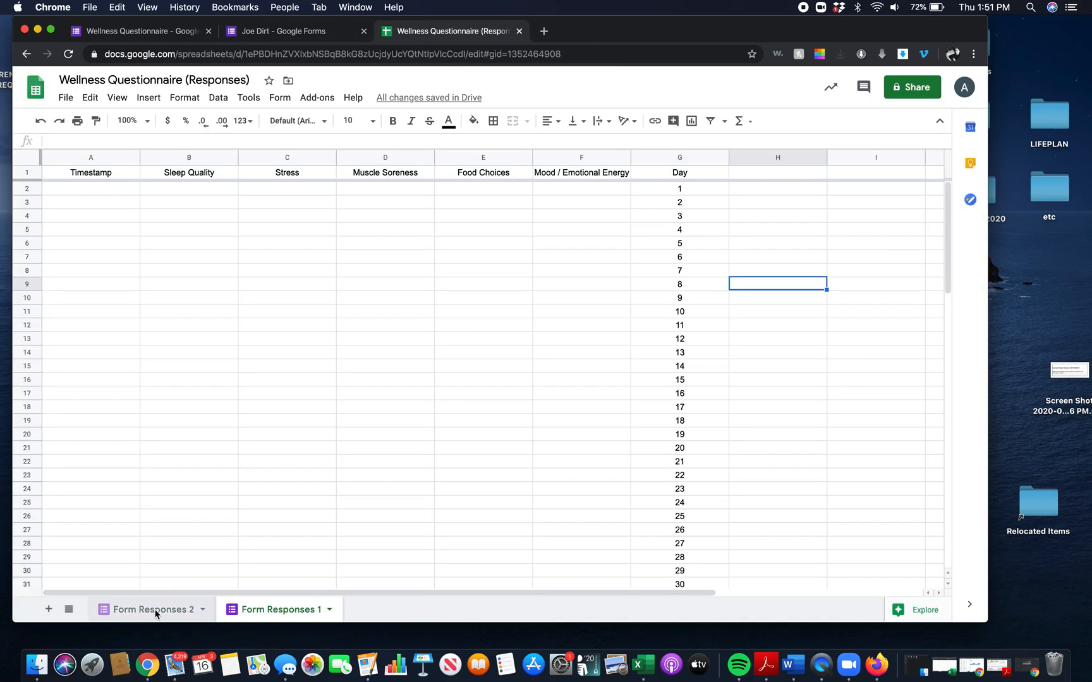
left_click(154, 609)
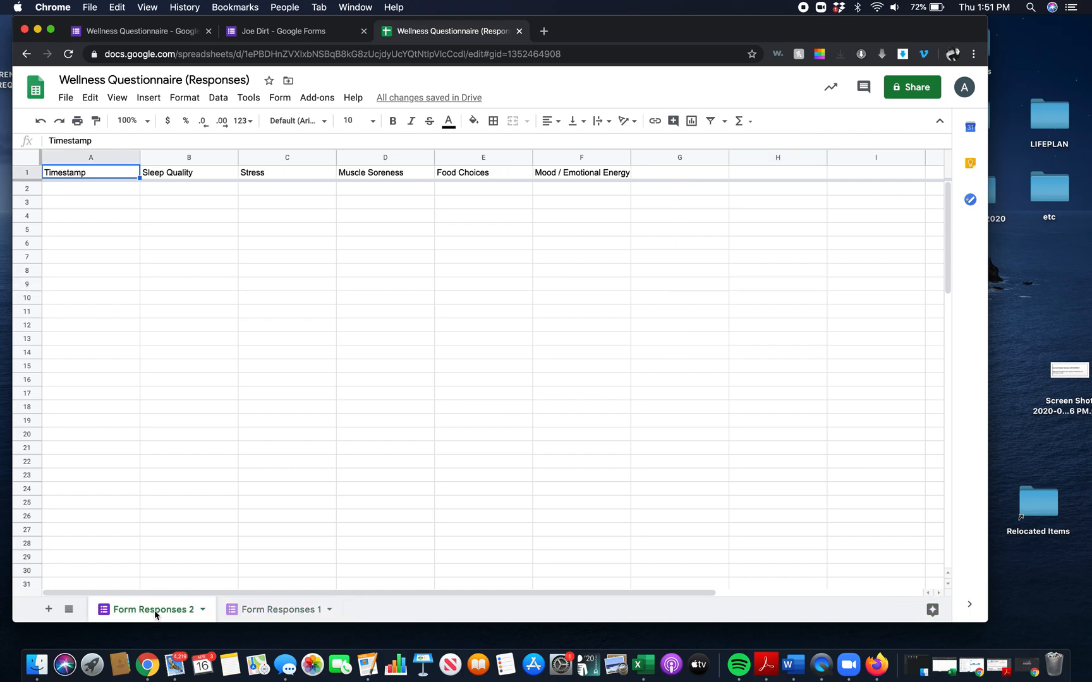
double_click(154, 610)
type("Joe Dirt")
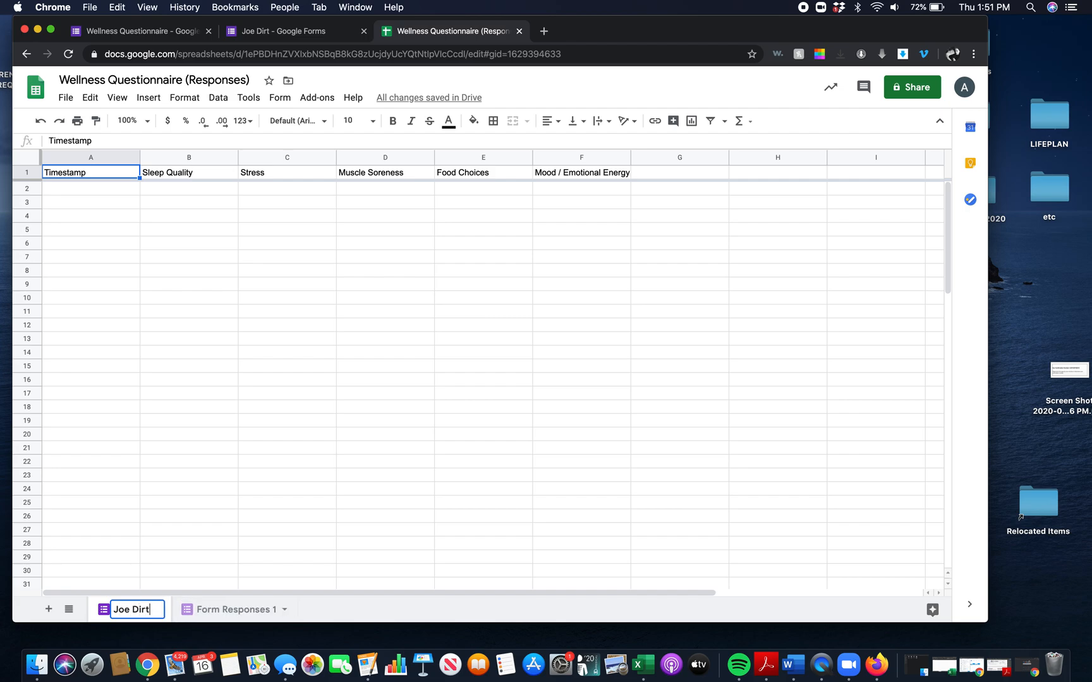
left_click(215, 488)
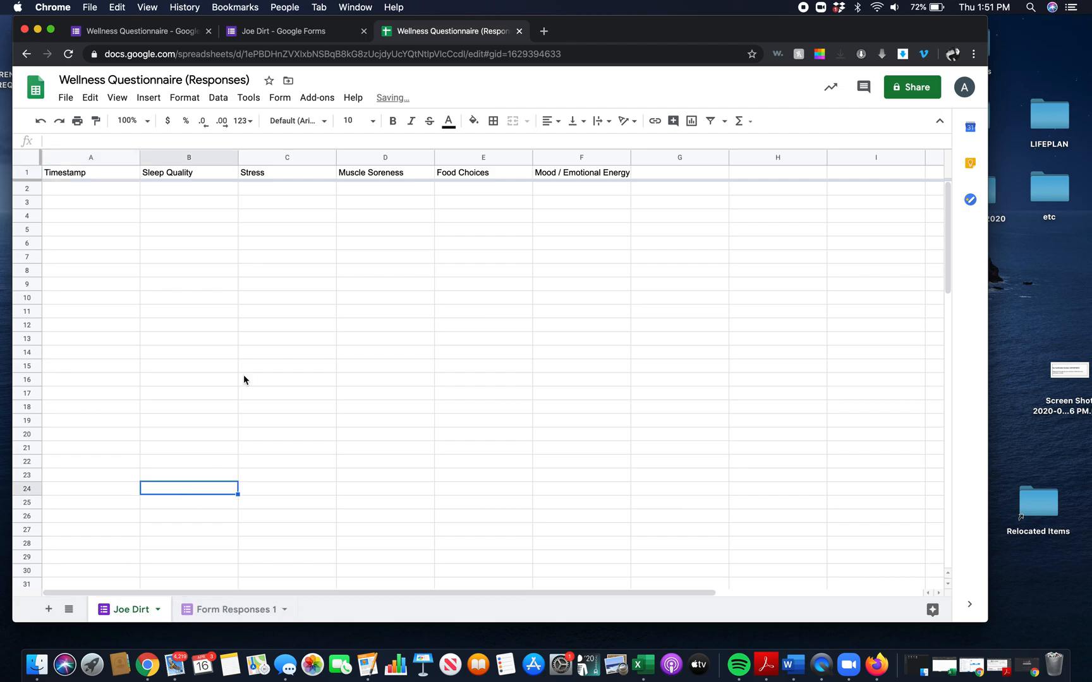
Copy the shareable link of the athlete's form and open it in Firefox.
left_click(324, 33)
left_click(319, 52)
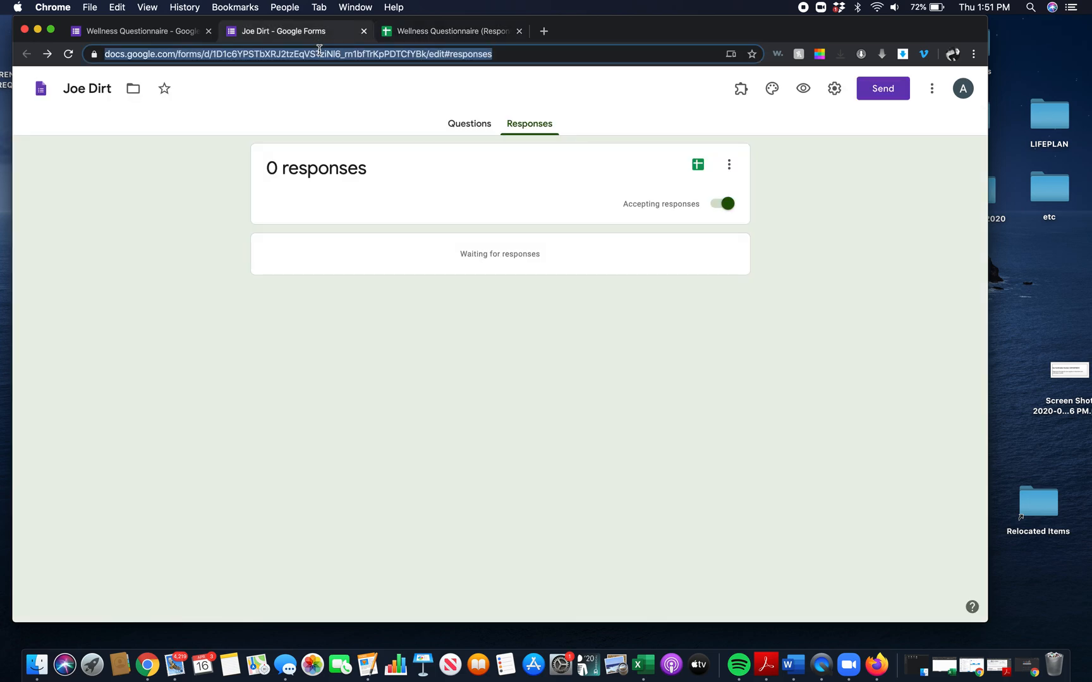
left_click(882, 92)
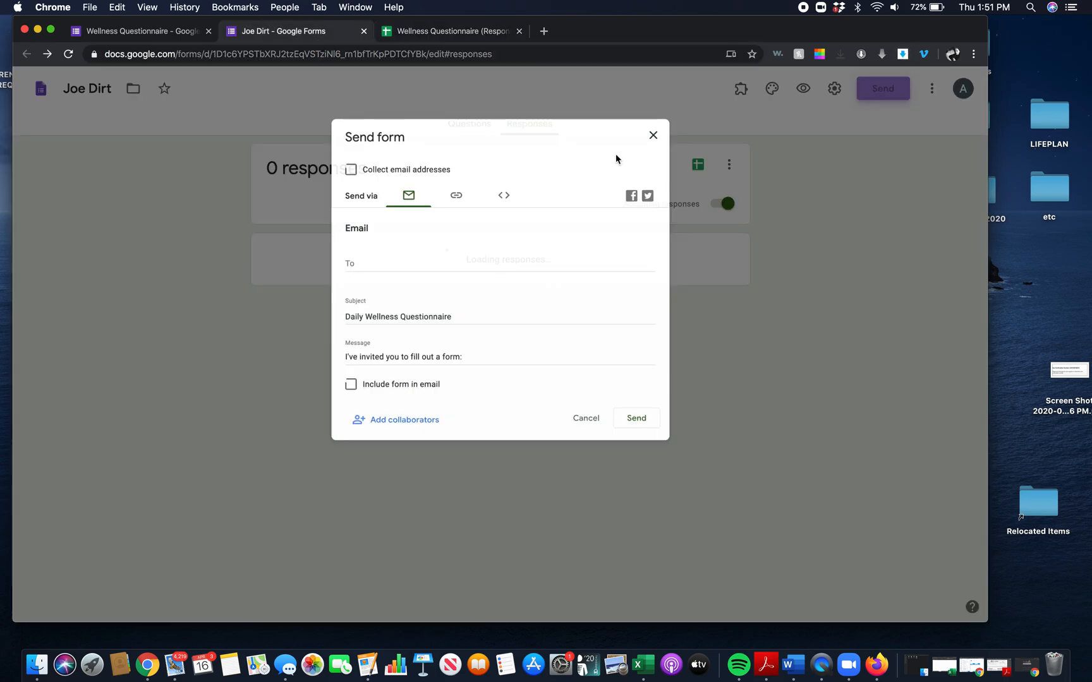
left_click(446, 187)
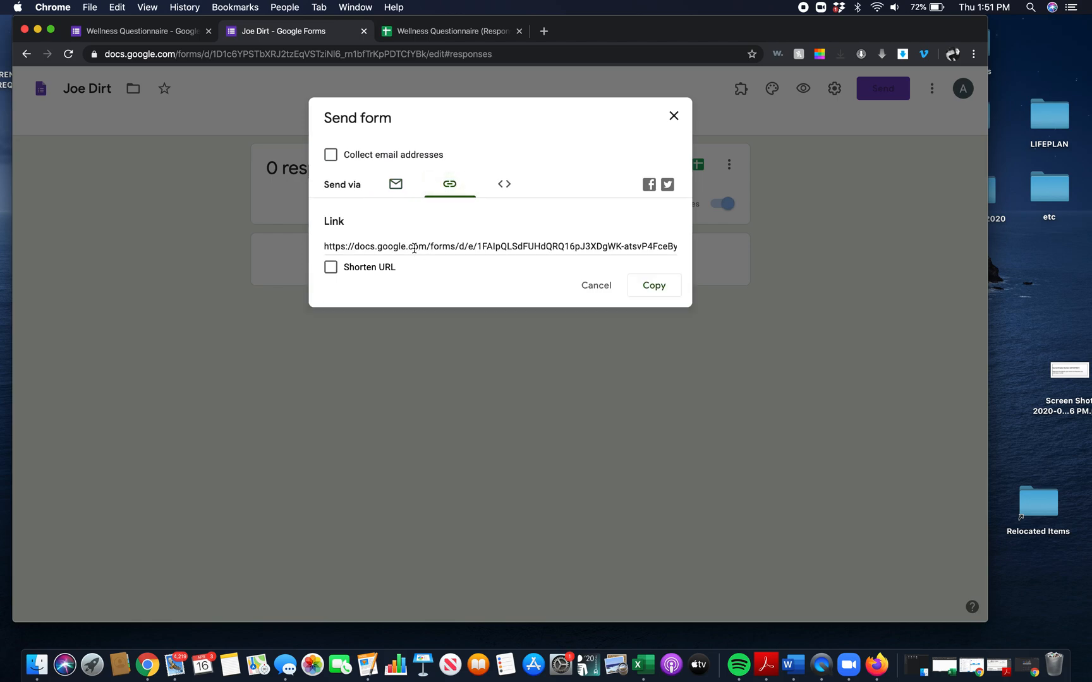
left_click(414, 249)
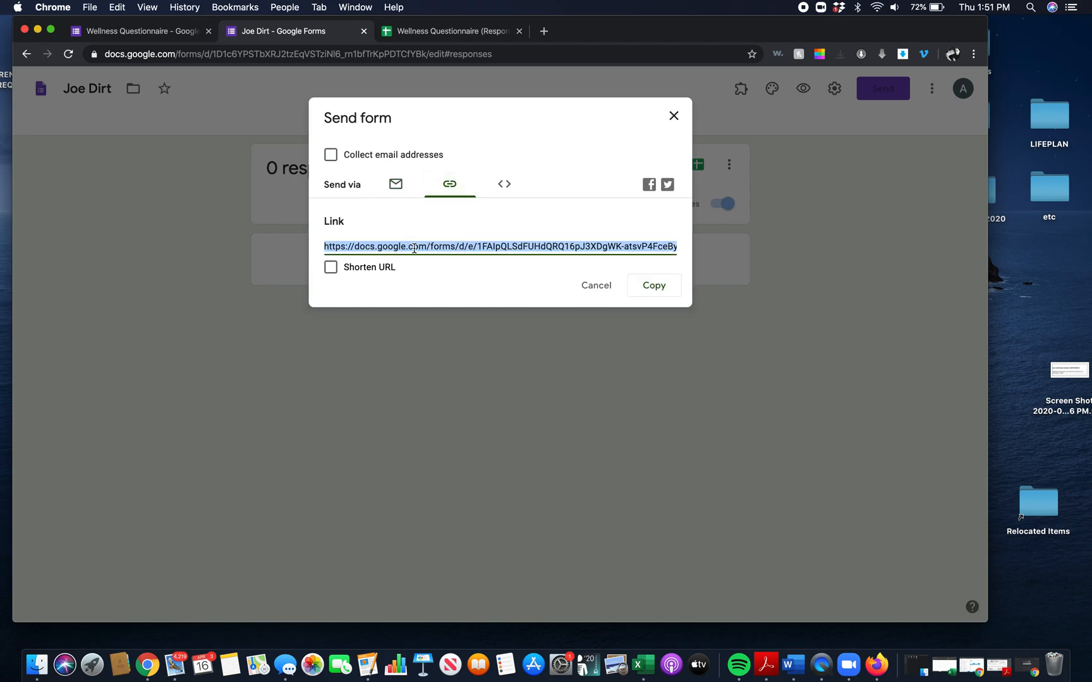
left_click(882, 676)
type("https://docs.google.com/forms/d/e/1FAIpQLSdFUHdQRQ16pJ3XDgWK-atsvP4FceByPih2FLwdbhOQnD6XZw/viewform?usp=sf_link")
key("Return")
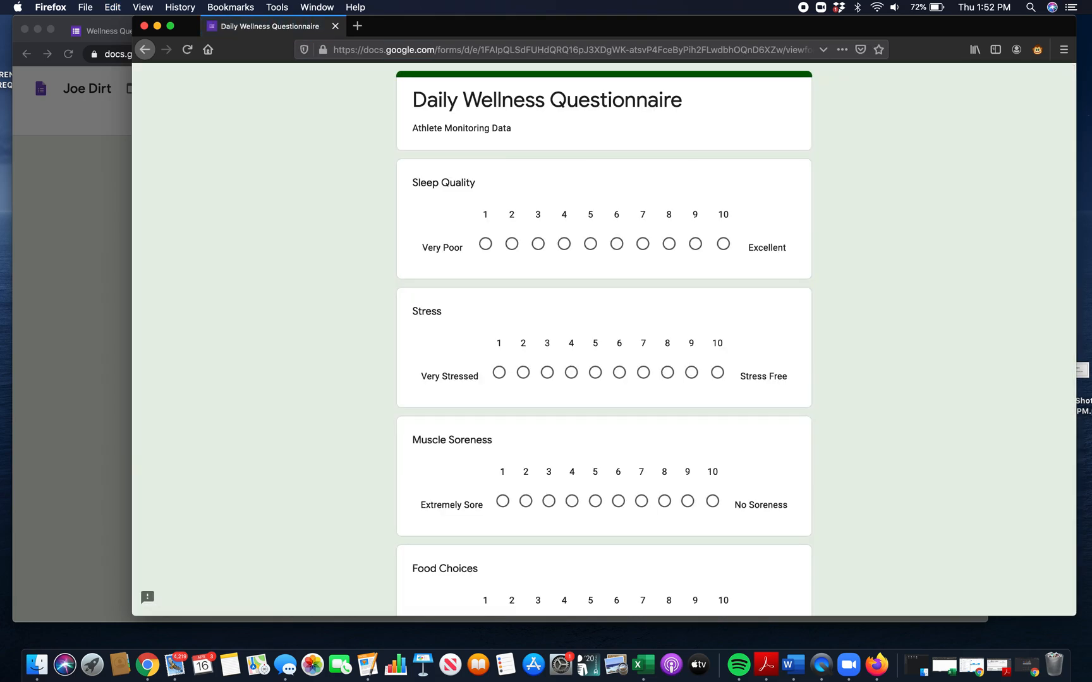
Submit a test response rating Sleep Quality, Stress, Muscle Soreness, Food Choices and Mood / Emotional Energy all 10.
left_click(723, 244)
left_click(717, 373)
left_click(712, 501)
scroll(714, 502, "down", 3)
left_click(723, 454)
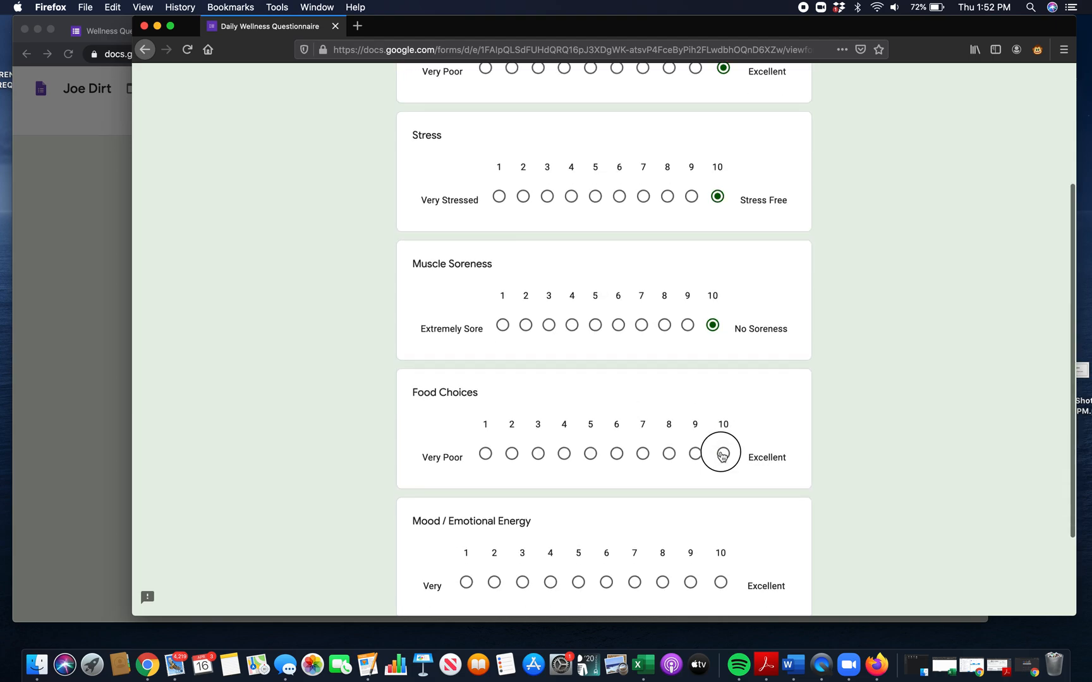
left_click(720, 582)
scroll(721, 580, "down", 2)
left_click(441, 524)
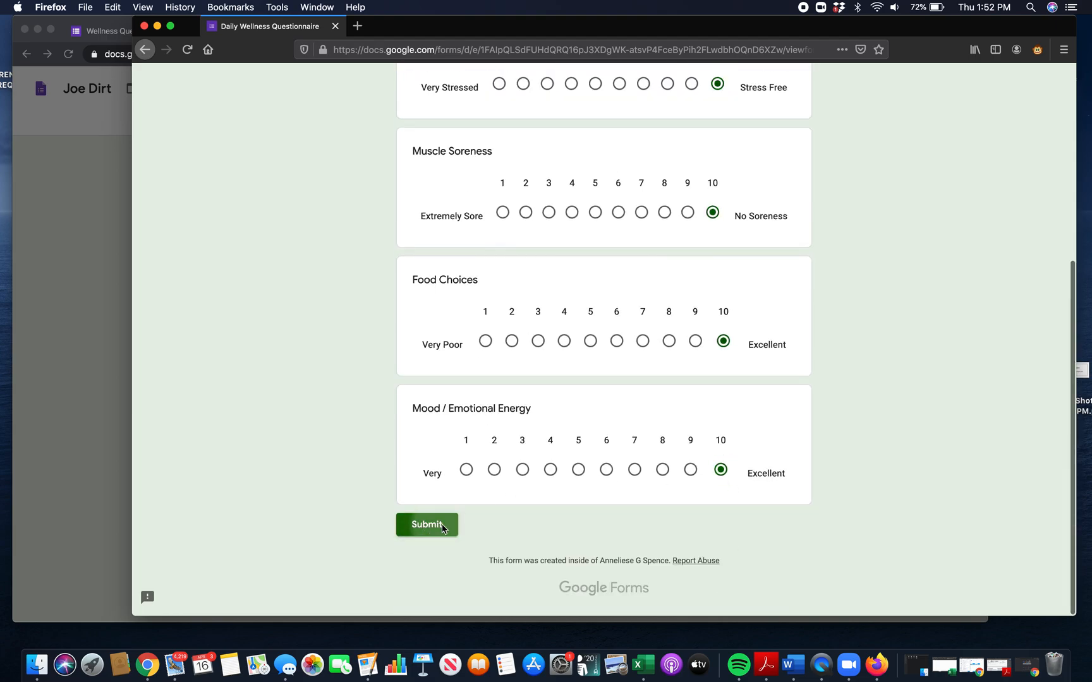
Submit another response with Sleep Quality 9, Stress 8, Muscle Soreness 10, Food Choices 8 and Mood / Emotional Energy 7.
left_click(483, 172)
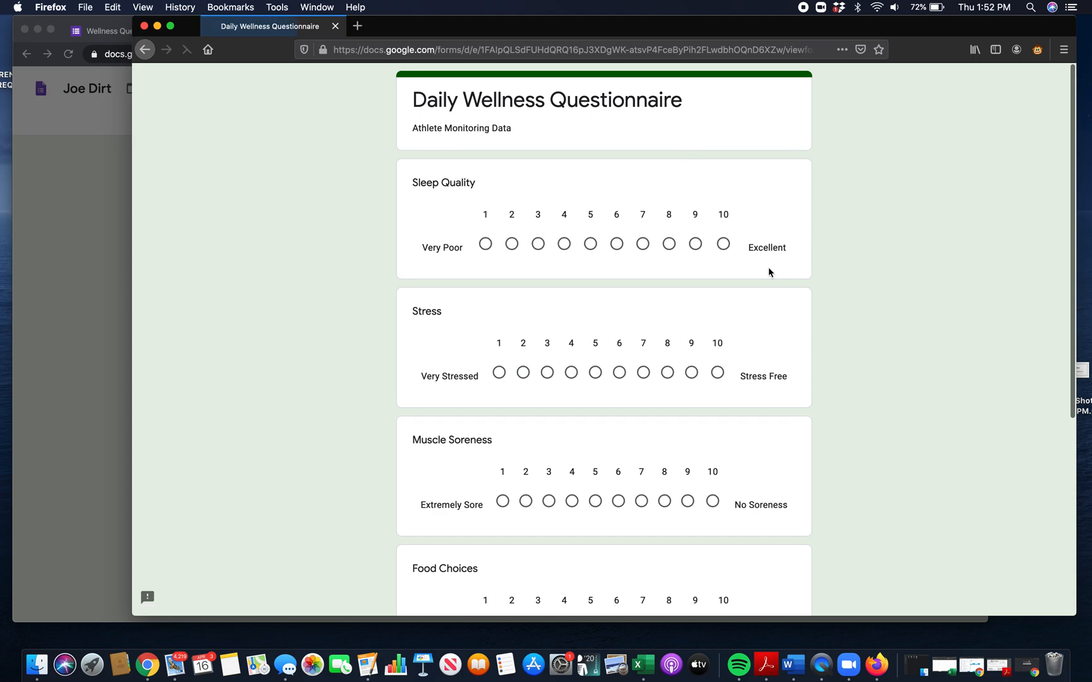
left_click(695, 244)
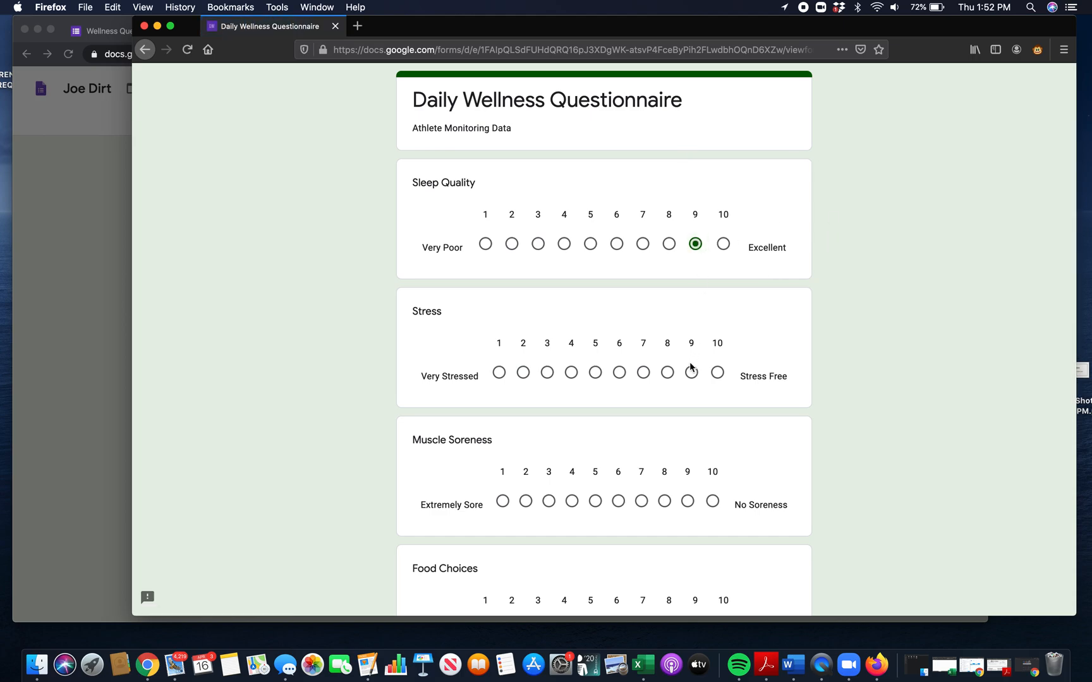
left_click(669, 372)
left_click(712, 503)
scroll(711, 509, "down", 5)
left_click(668, 397)
left_click(635, 525)
left_click(434, 581)
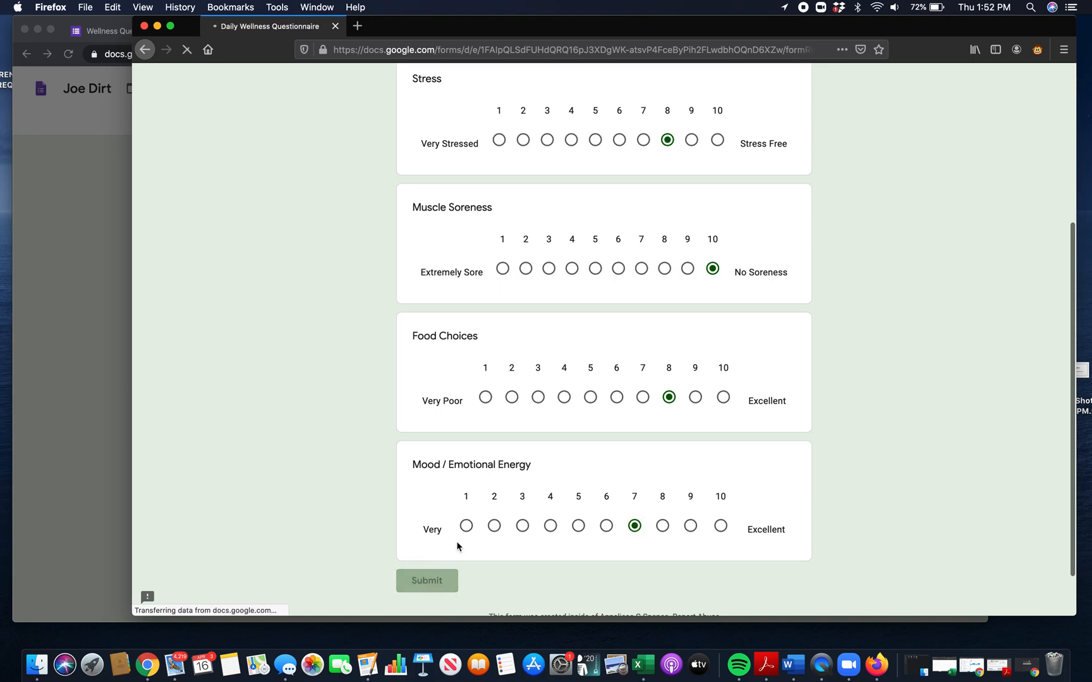
Submit another response with Sleep Quality 10, Stress 9, Muscle Soreness 8, Food Choices 7 and Mood / Emotional Energy 6.
left_click(506, 175)
left_click(724, 244)
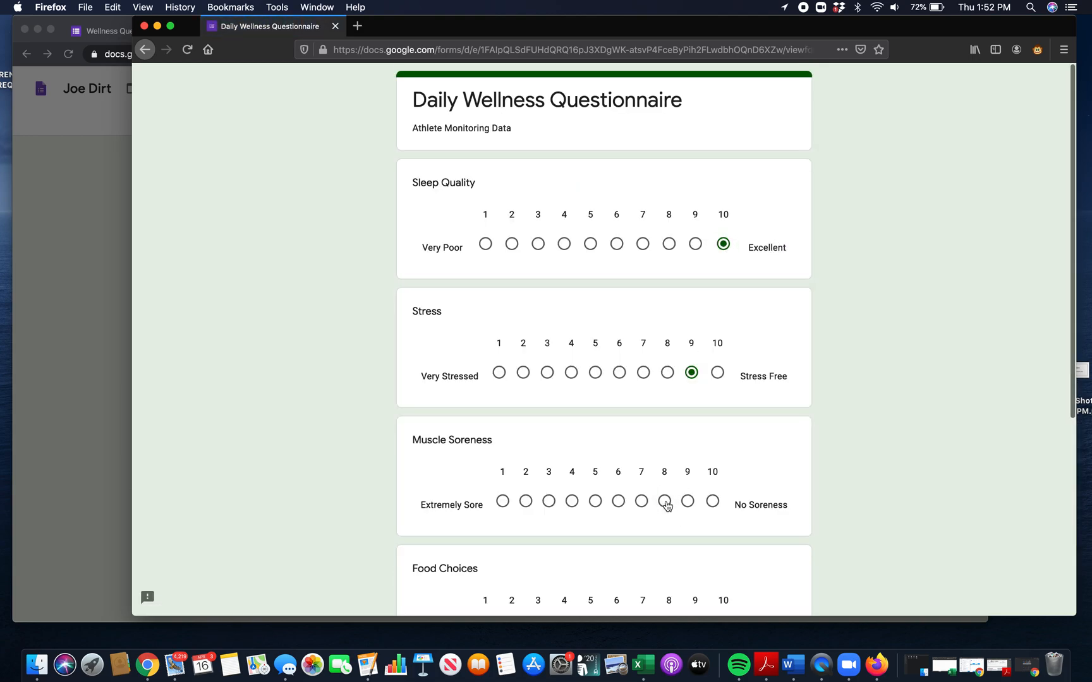
left_click(664, 502)
scroll(665, 505, "down", 5)
left_click(642, 428)
left_click(606, 556)
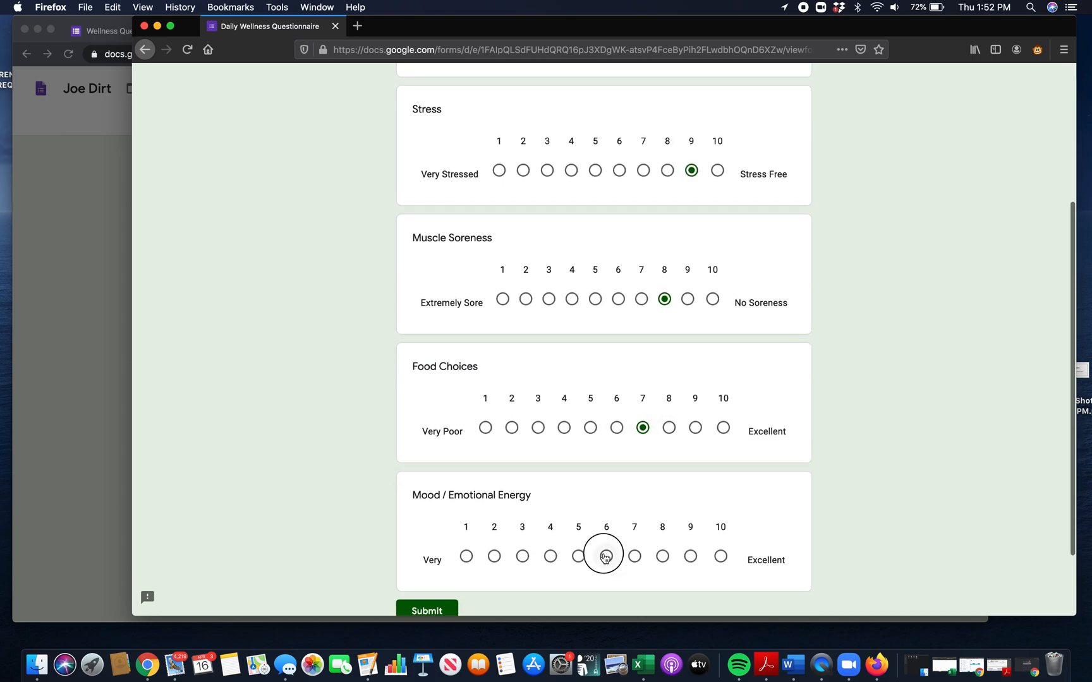
left_click(453, 611)
Submit another response with Sleep Quality 6, Stress 6, Muscle Soreness 8, Food Choices 8 and Mood / Emotional Energy 10.
left_click(497, 168)
left_click(616, 244)
left_click(619, 372)
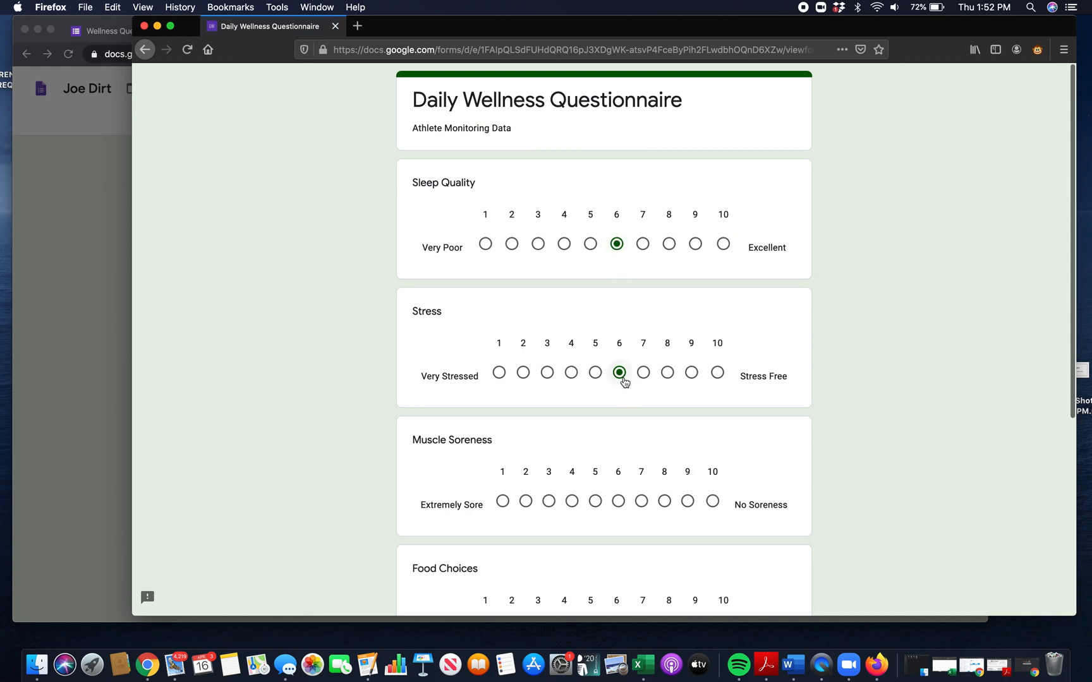
left_click(665, 503)
scroll(668, 493, "down", 3)
left_click(669, 435)
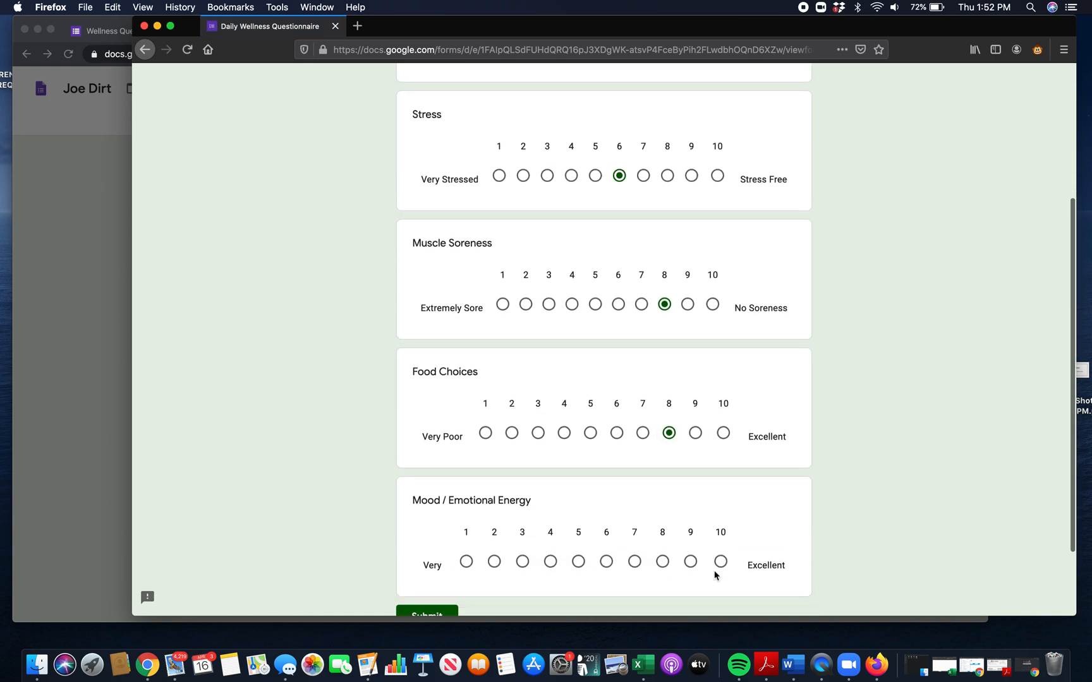
left_click(721, 562)
left_click(441, 616)
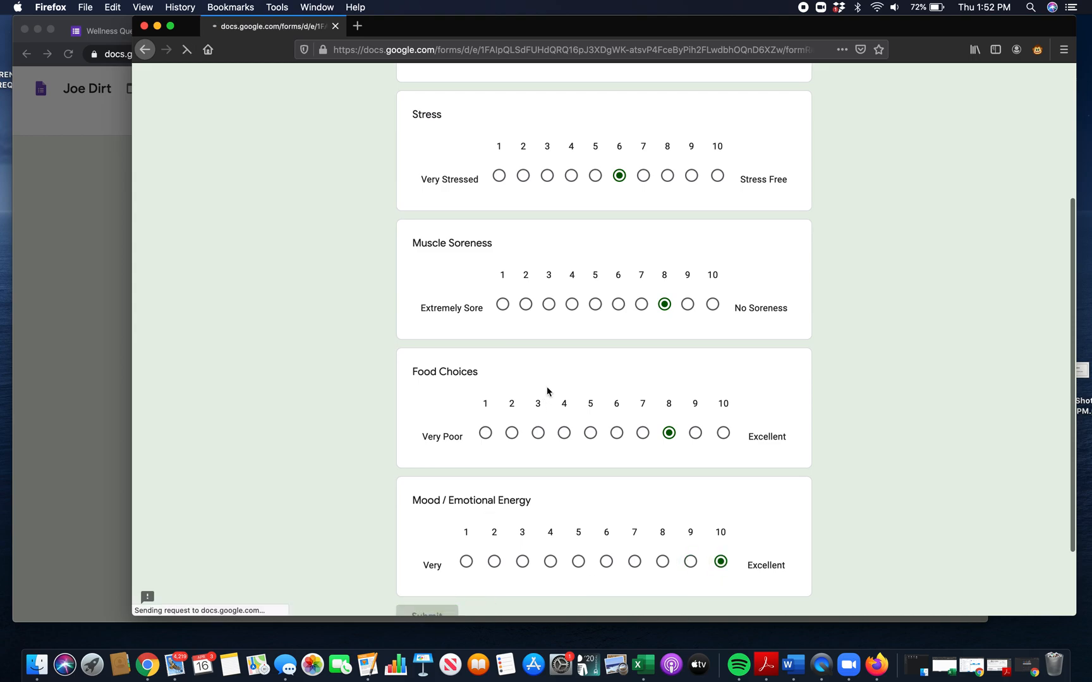
Start another response with Sleep Quality 9, Stress 7, Muscle Soreness 6, Food Choices 5 and Mood / Emotional Energy 2.
left_click(491, 169)
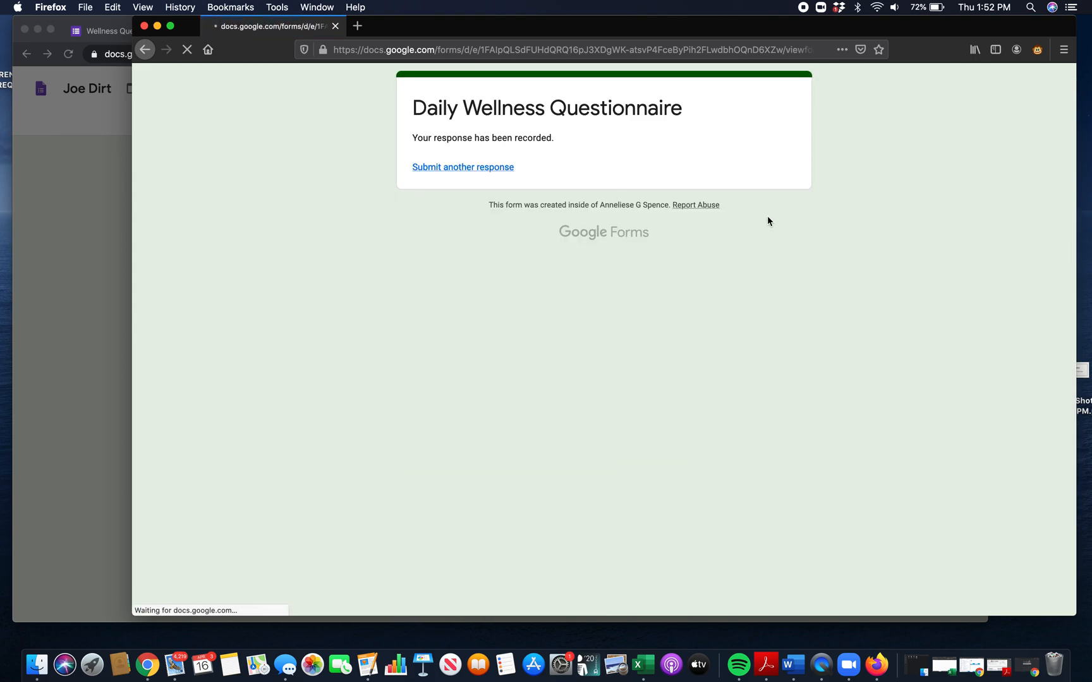
left_click(695, 244)
left_click(643, 372)
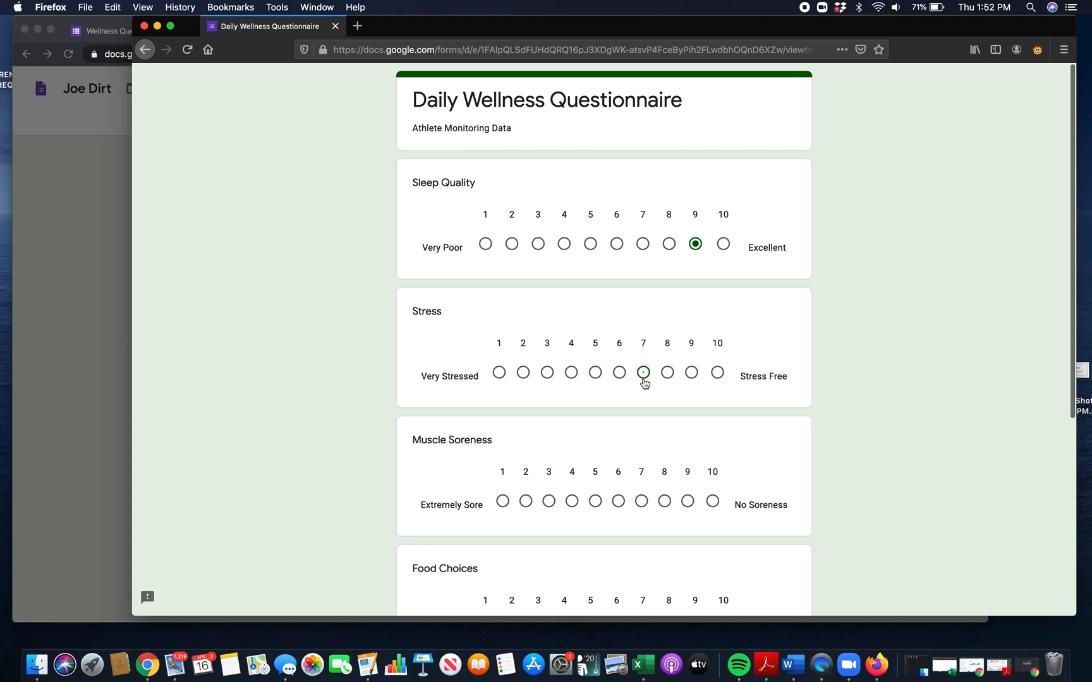
left_click(618, 500)
scroll(616, 455, "down", 8)
left_click(590, 377)
left_click(494, 505)
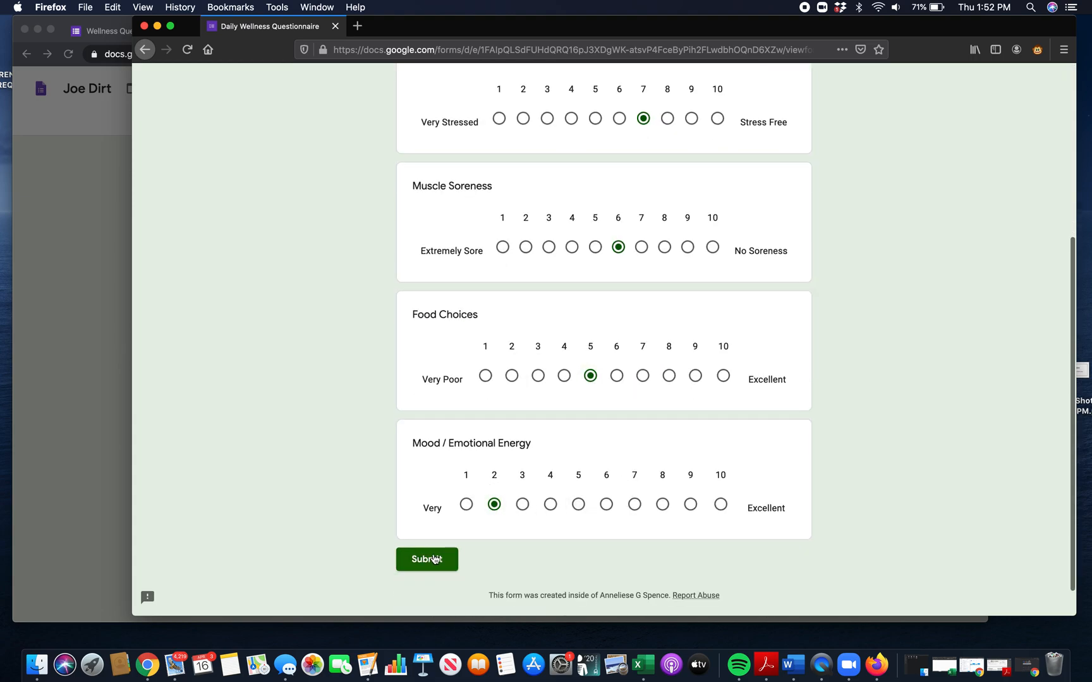
Change the answers to Food Choices 4, Muscle Soreness 4, Stress 2 and Sleep Quality 3, and submit the response.
left_click(564, 377)
left_click(572, 247)
left_click(523, 119)
scroll(524, 123, "up", 8)
left_click(535, 244)
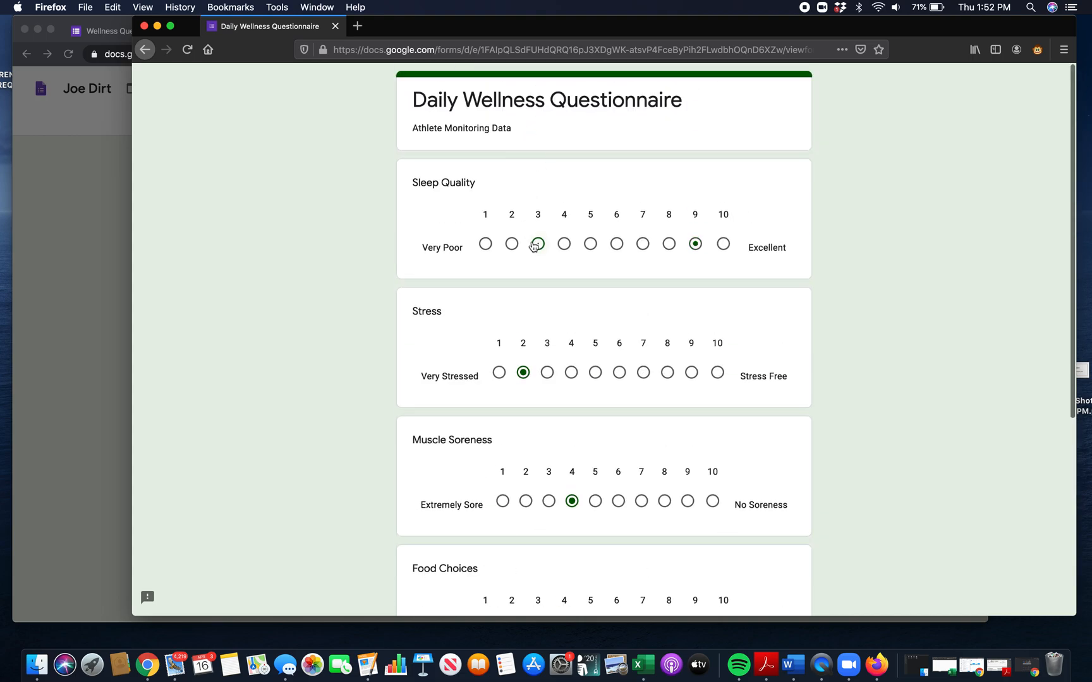
scroll(534, 245, "down", 5)
left_click(432, 527)
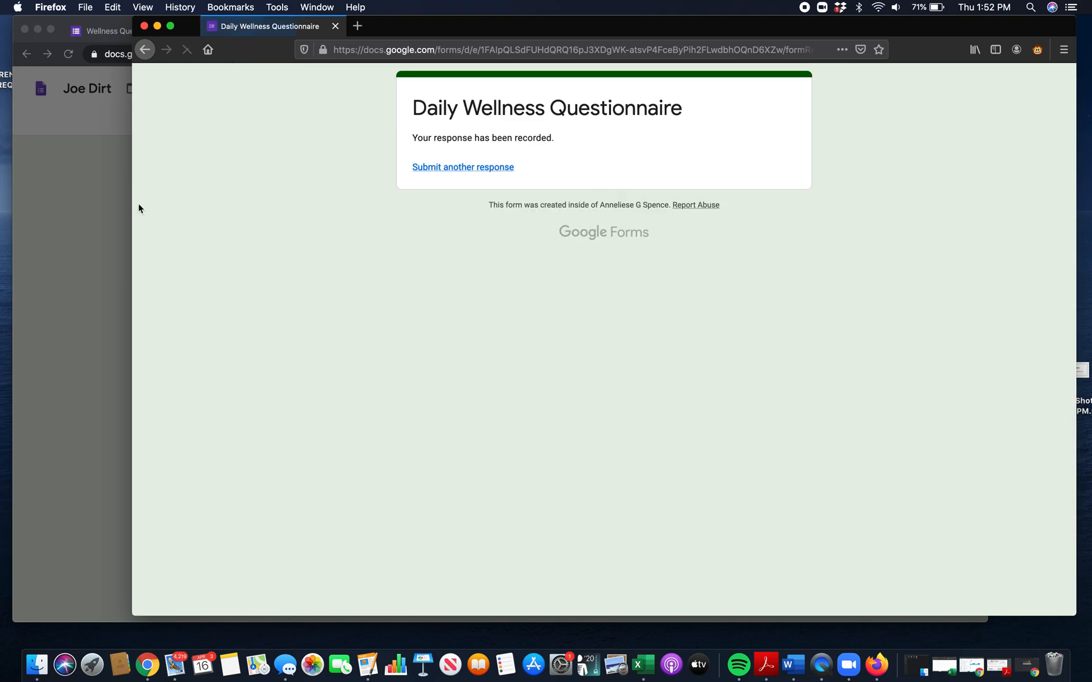
Return to Chrome, dismiss the Send form dialog and go to the Wellness Questionnaire (Responses) spreadsheet.
left_click(63, 286)
left_click(588, 278)
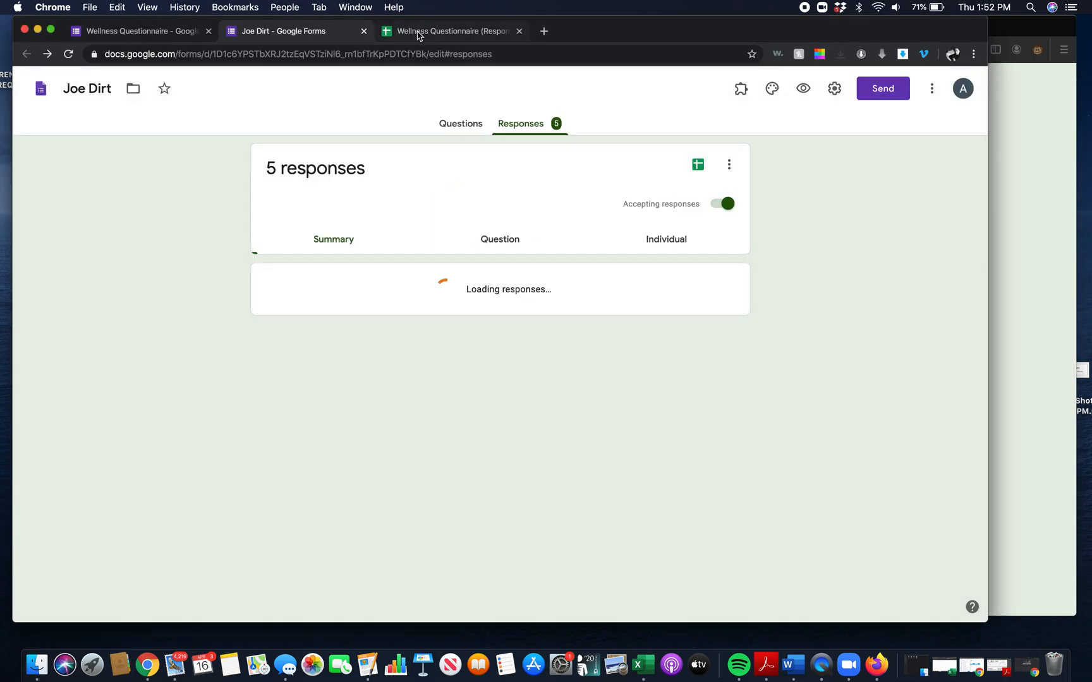
left_click(417, 32)
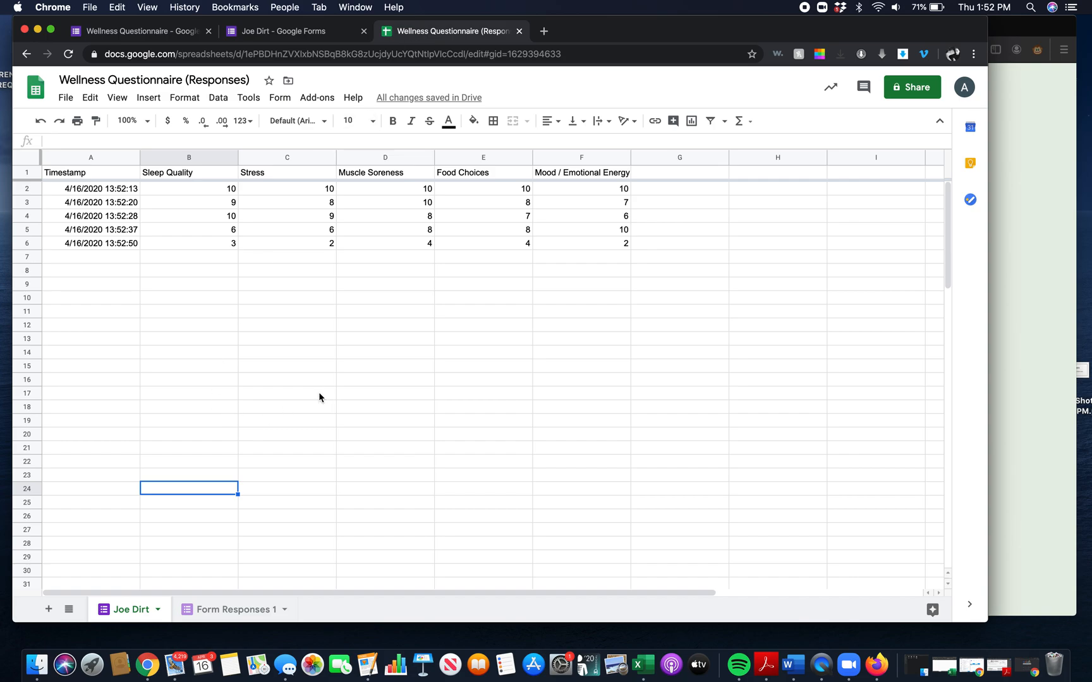
Add a Day heading in column G and number the rows below it from 1 to 16 as a filled series.
left_click(656, 176)
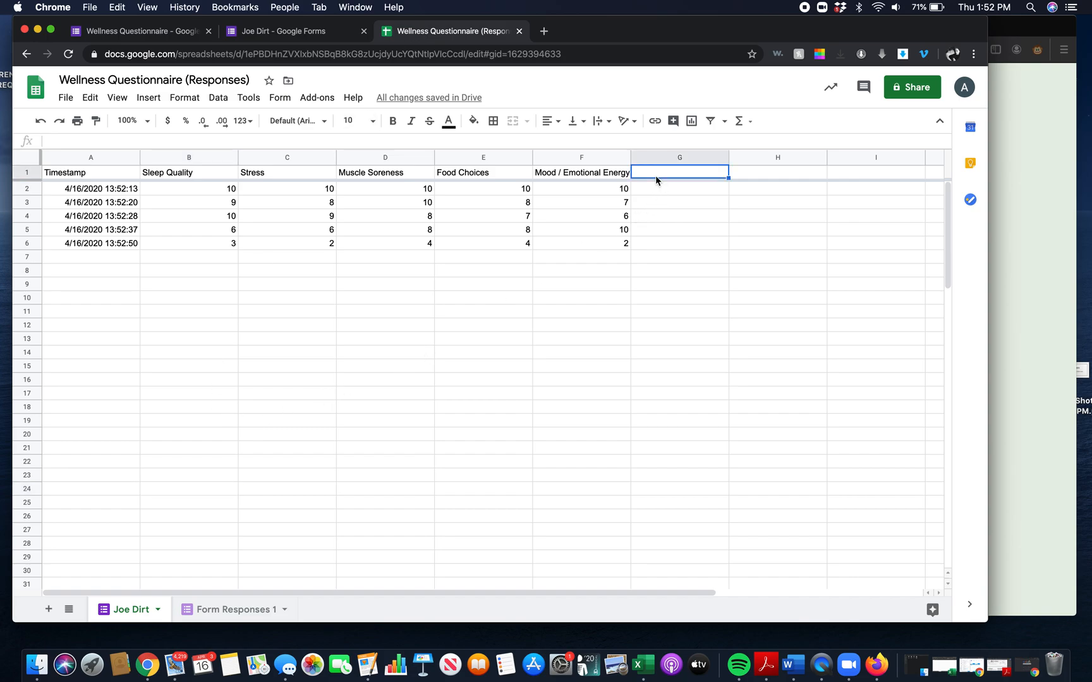
type("Day")
key("Return")
type("1")
key("Return")
type("2")
key("Return")
type("3")
key("Return")
left_click_drag(726, 190, 704, 395)
left_click(783, 406)
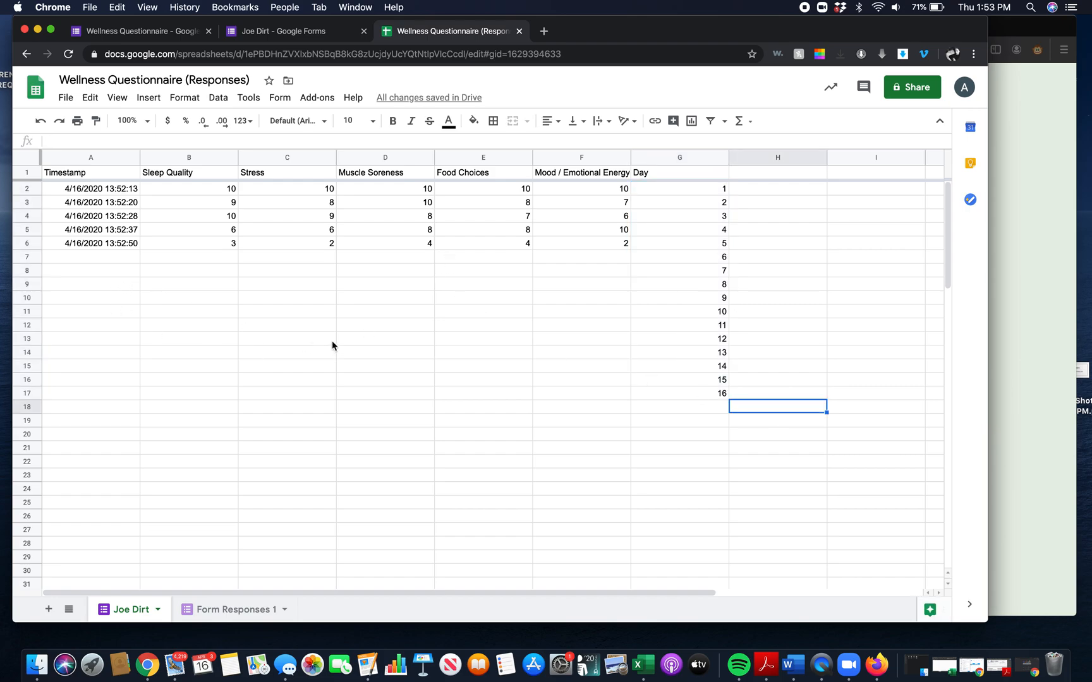
Insert a chart of columns B through F, Sleep Quality to Mood / Emotional Energy, as a column chart.
left_click_drag(167, 161, 548, 161)
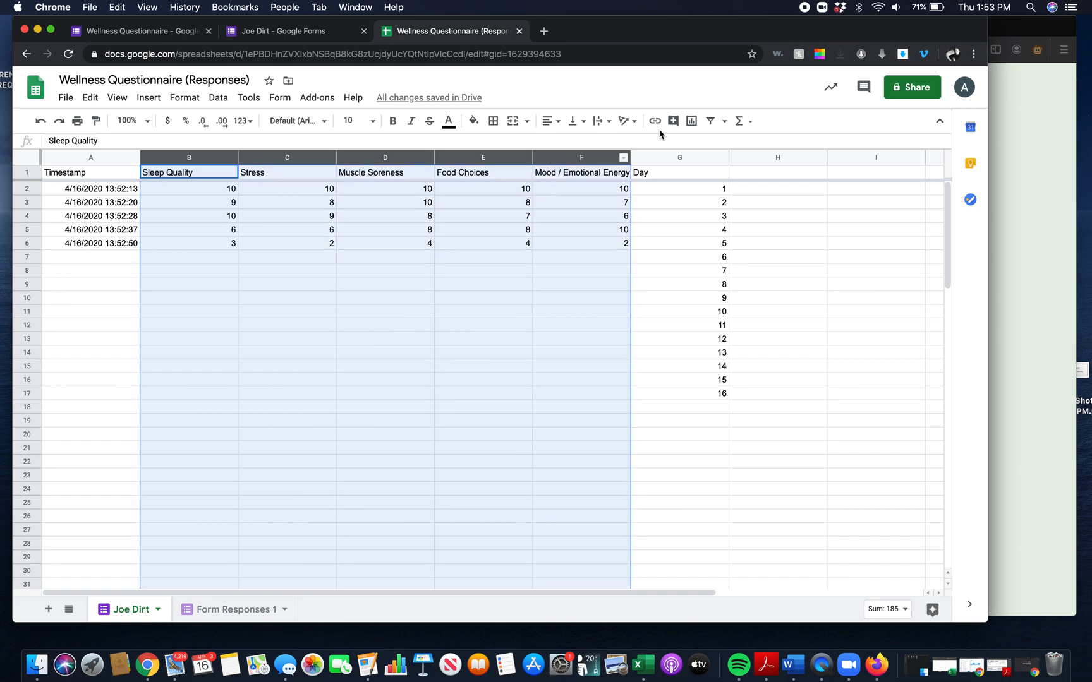
left_click(694, 122)
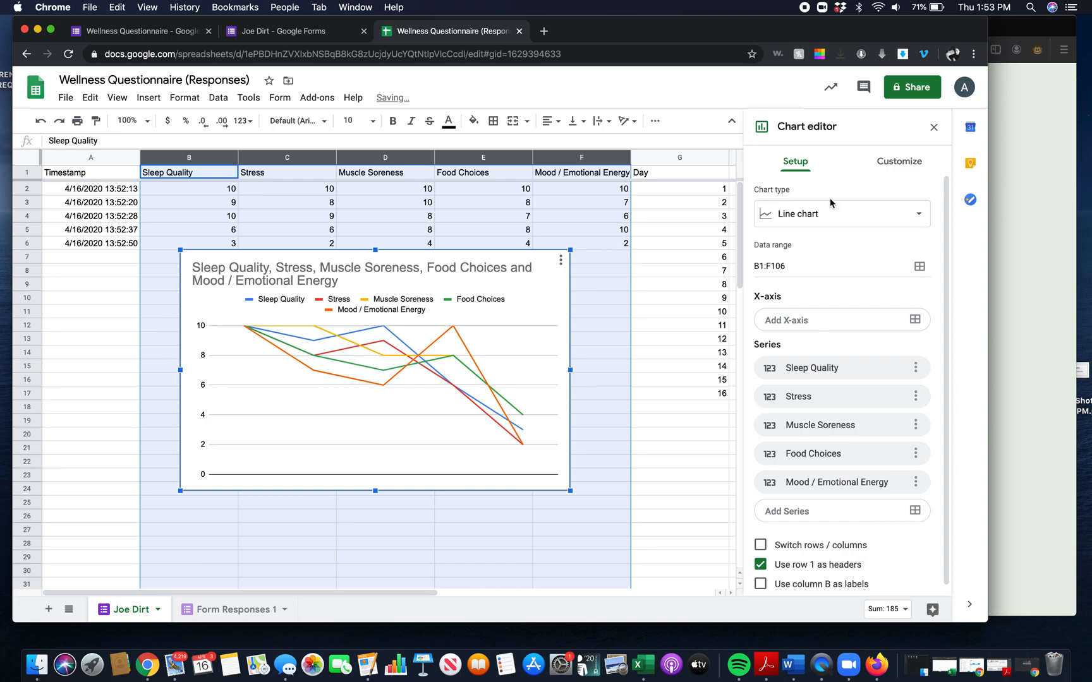
left_click(821, 218)
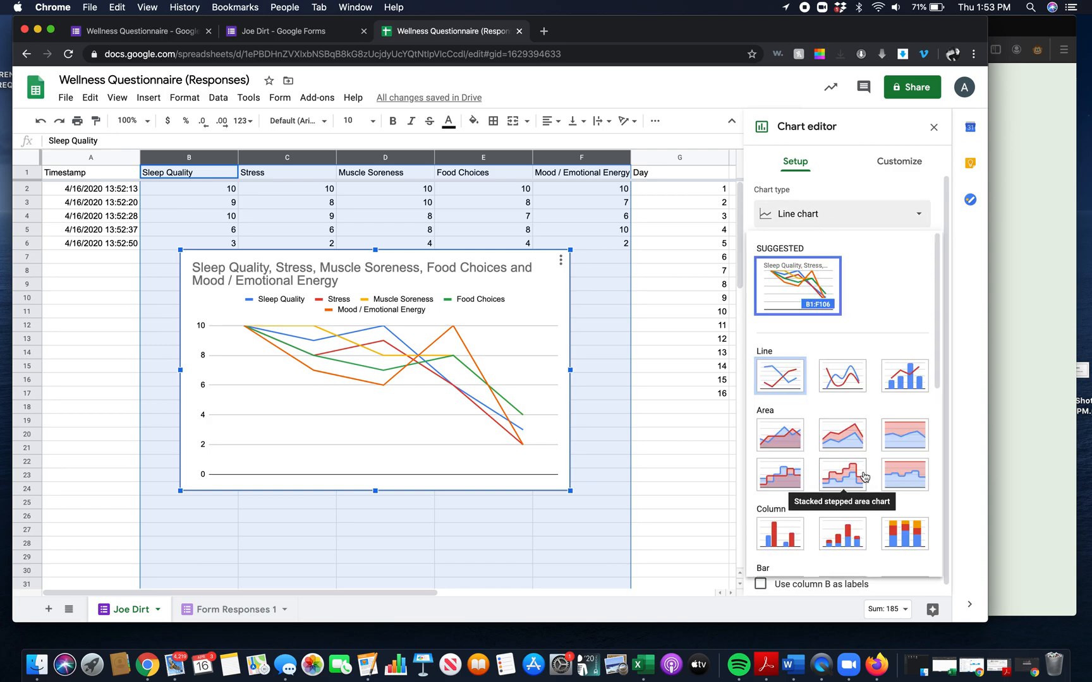
scroll(864, 476, "down", 3)
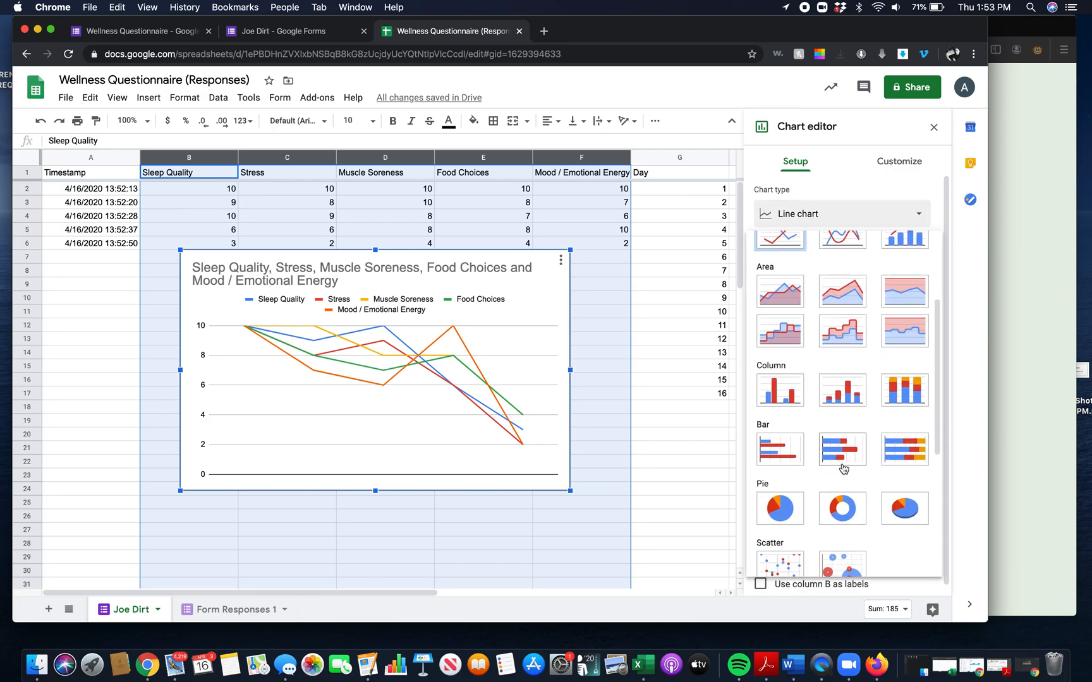
left_click(783, 395)
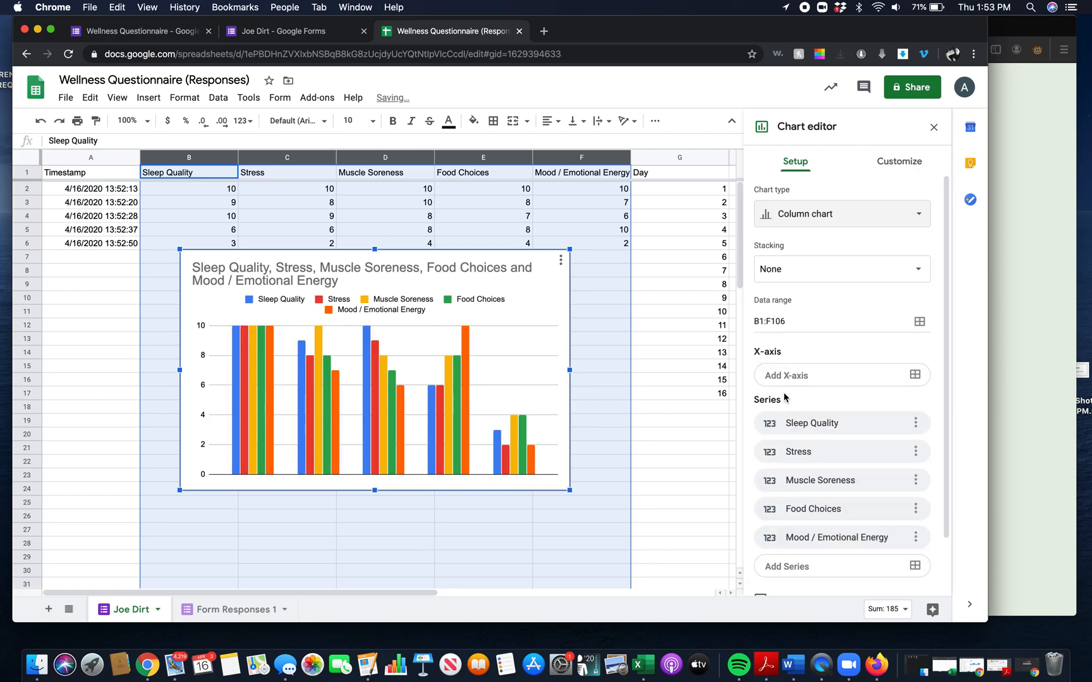
Replace the column chart's title with Data.
left_click(467, 273)
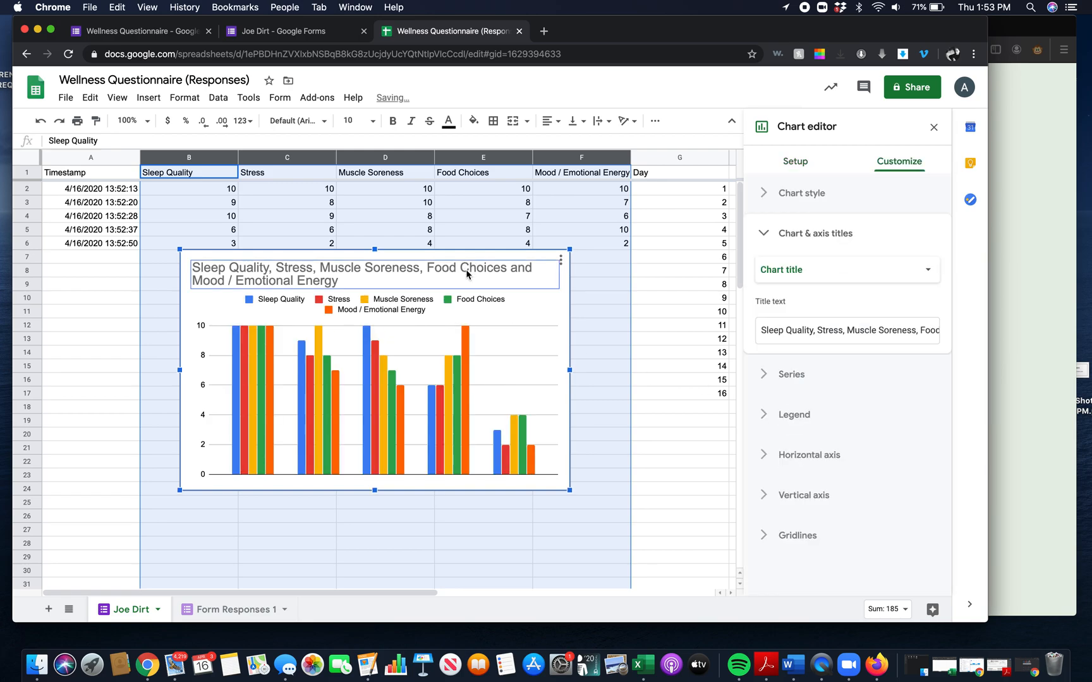
triple_click(819, 329)
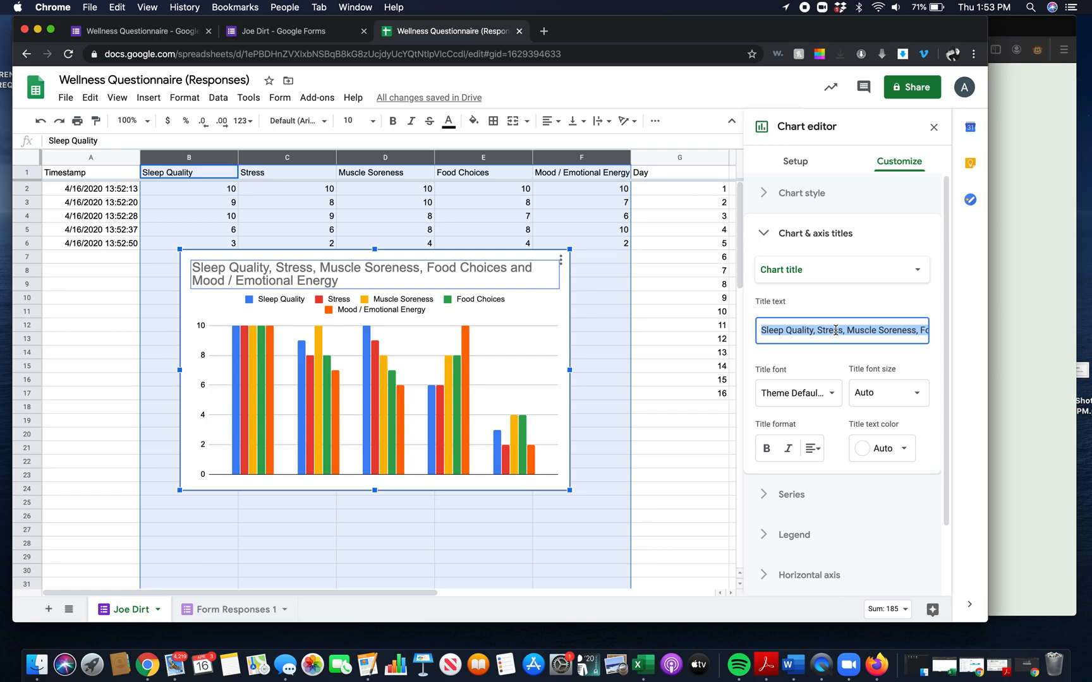
key("BackSpace")
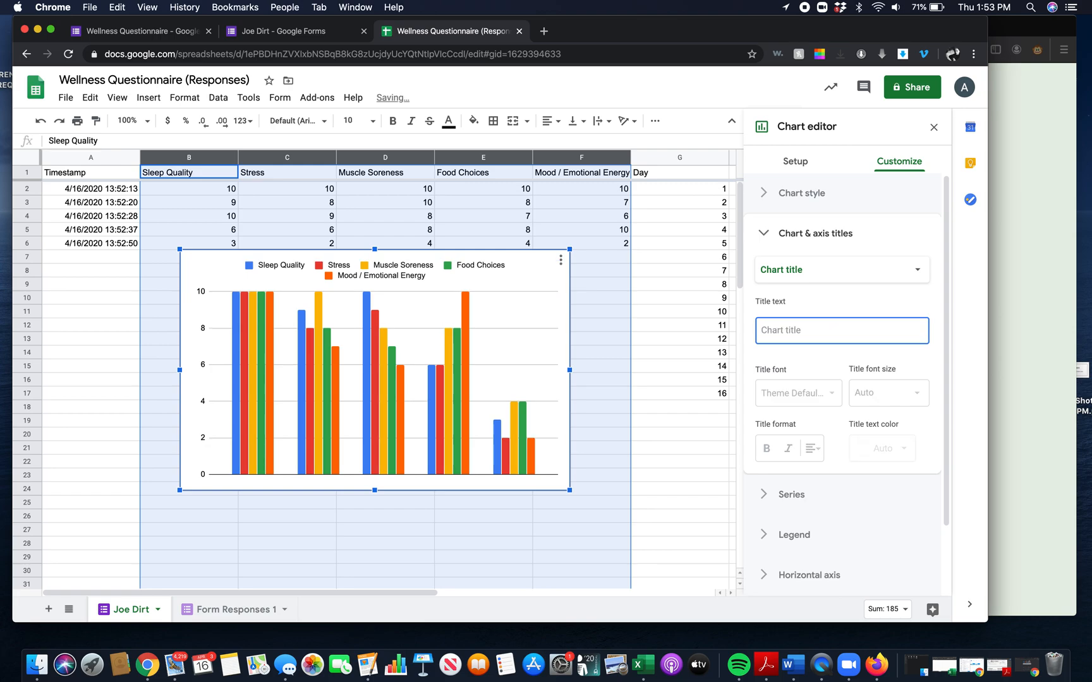
type("Data")
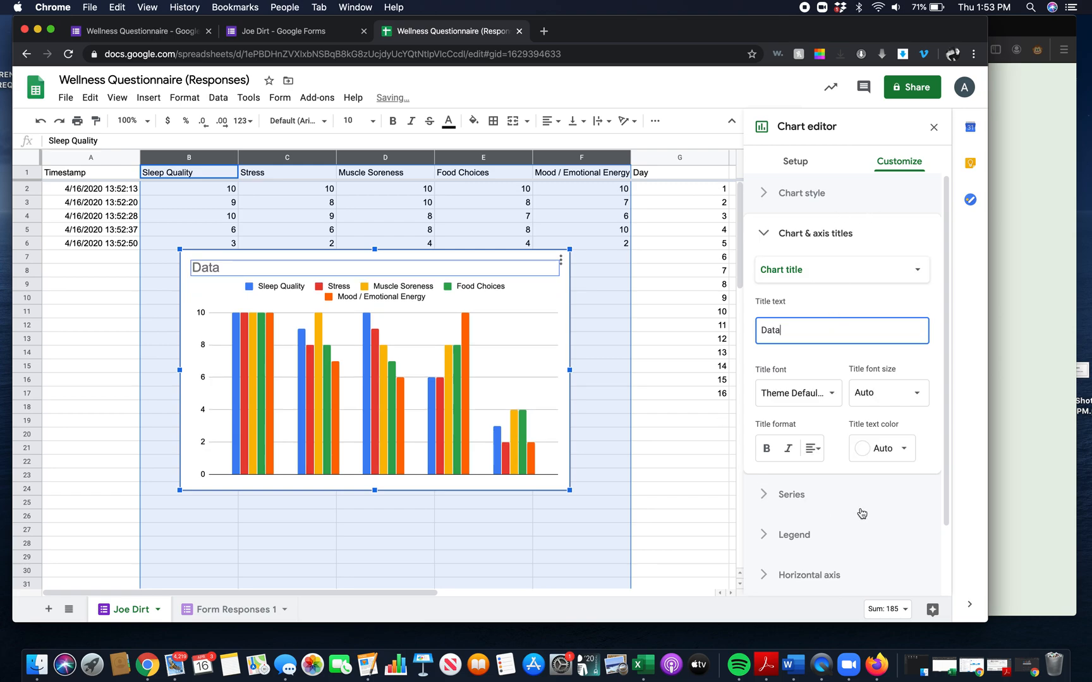
left_click(766, 496)
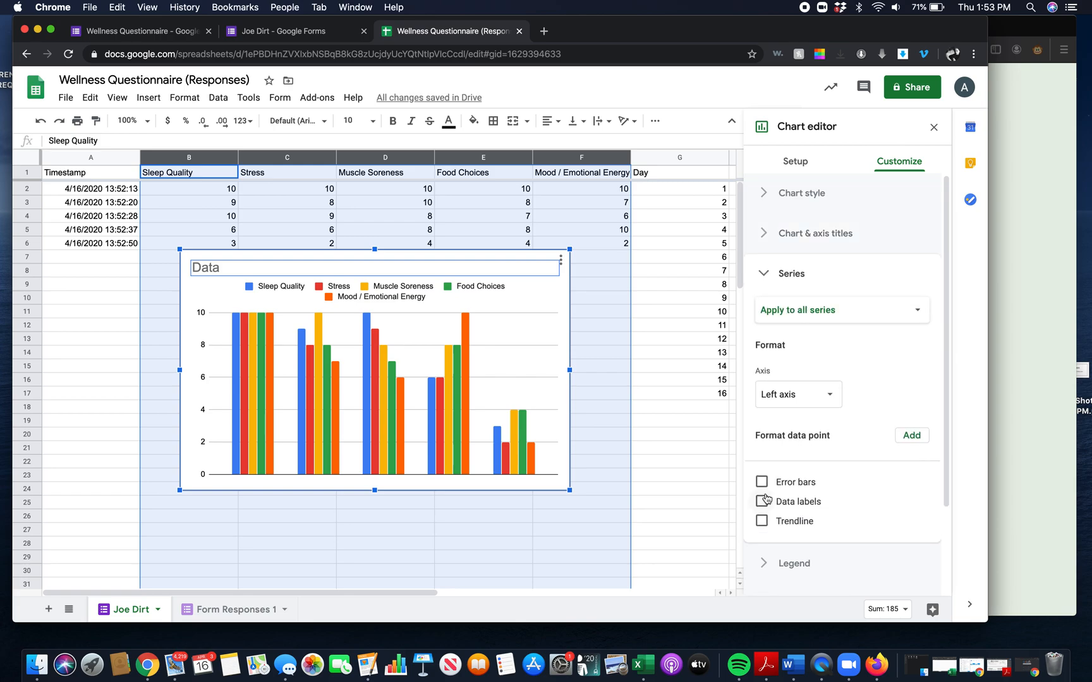
left_click(765, 497)
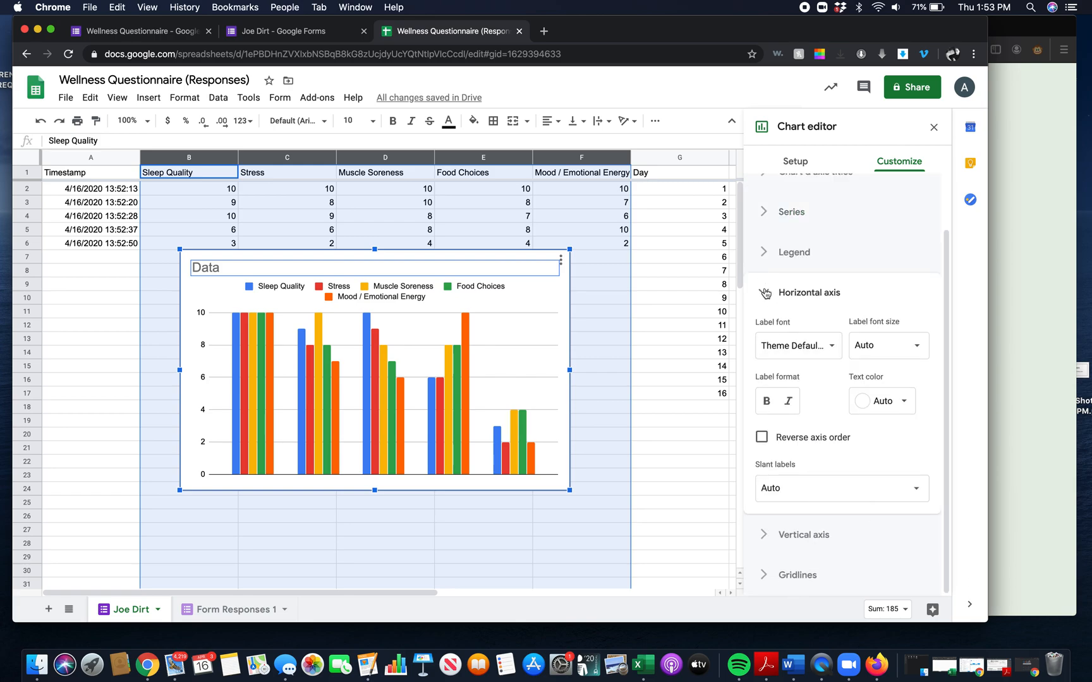
left_click(765, 294)
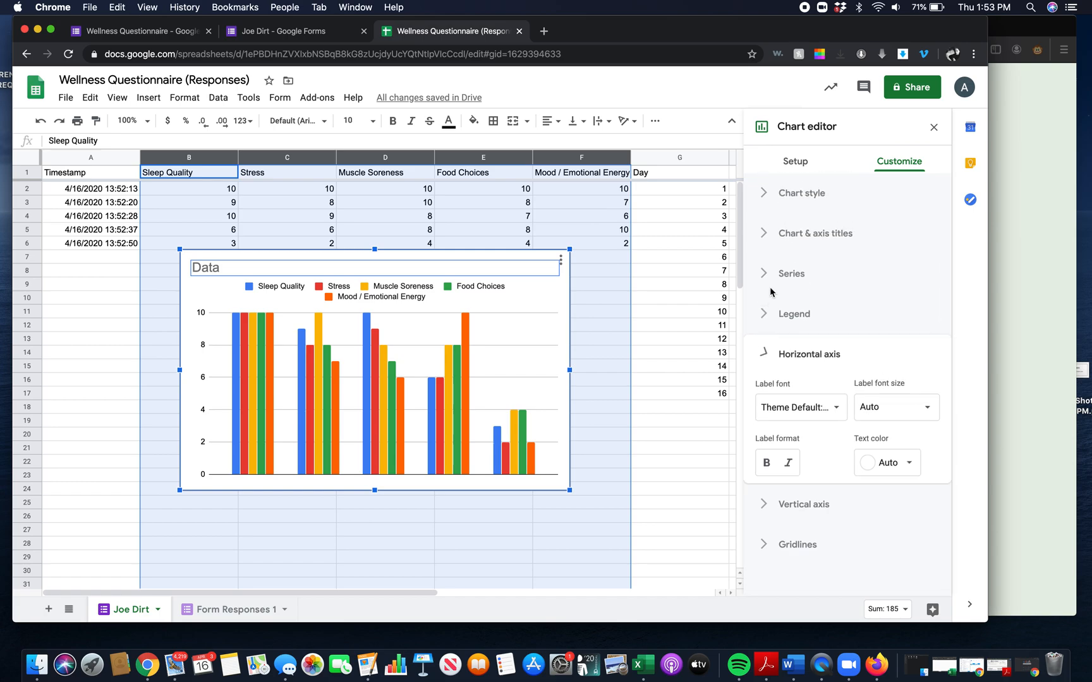
Close the chart editor and move the chart off the data to the empty area beside the Day column, over columns H to L.
left_click(670, 312)
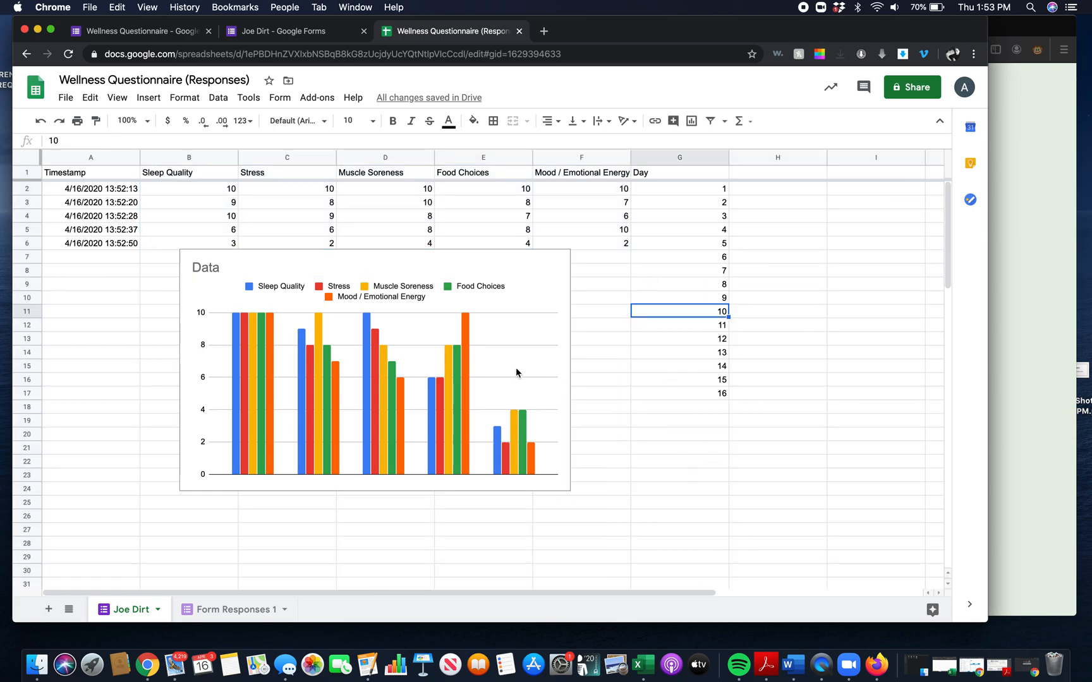
left_click(565, 316)
left_click_drag(565, 316, 1011, 256)
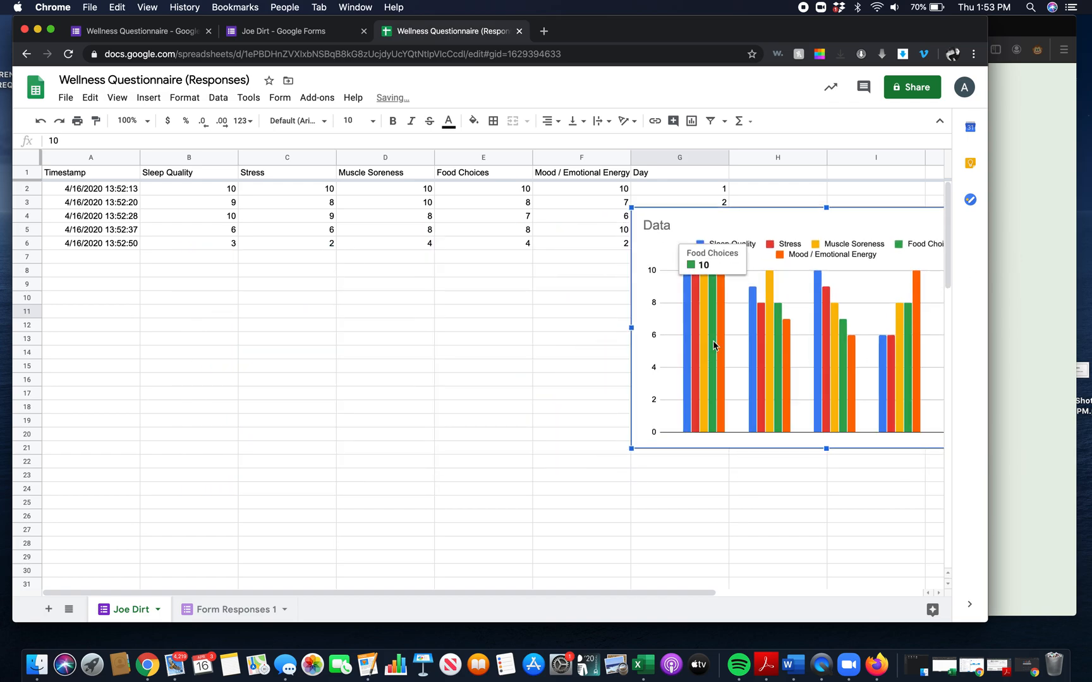
scroll(714, 345, "right", 5)
left_click_drag(689, 324, 803, 242)
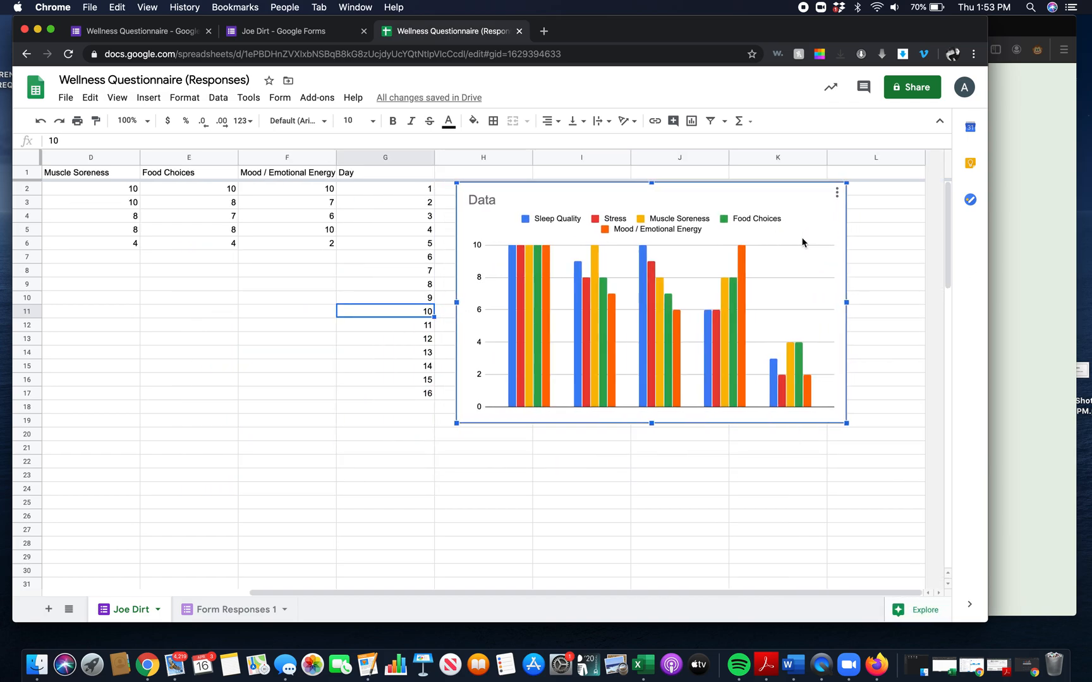
Use the Day column (G) as the chart's X-axis and close the chart editor.
left_click(837, 192)
left_click(824, 213)
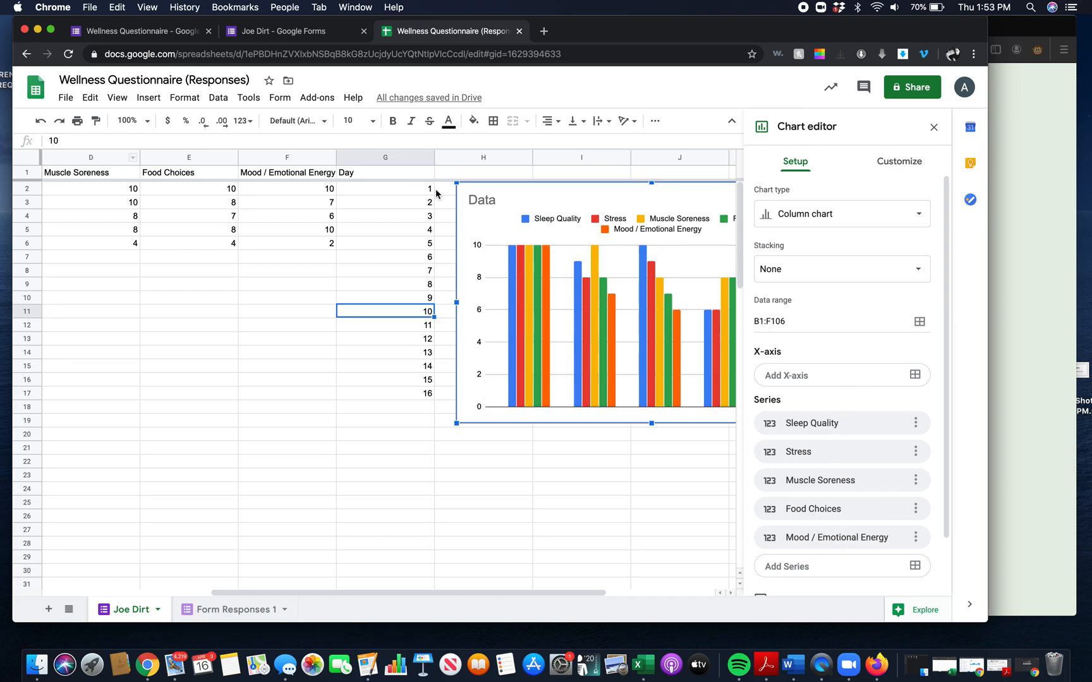
left_click(915, 374)
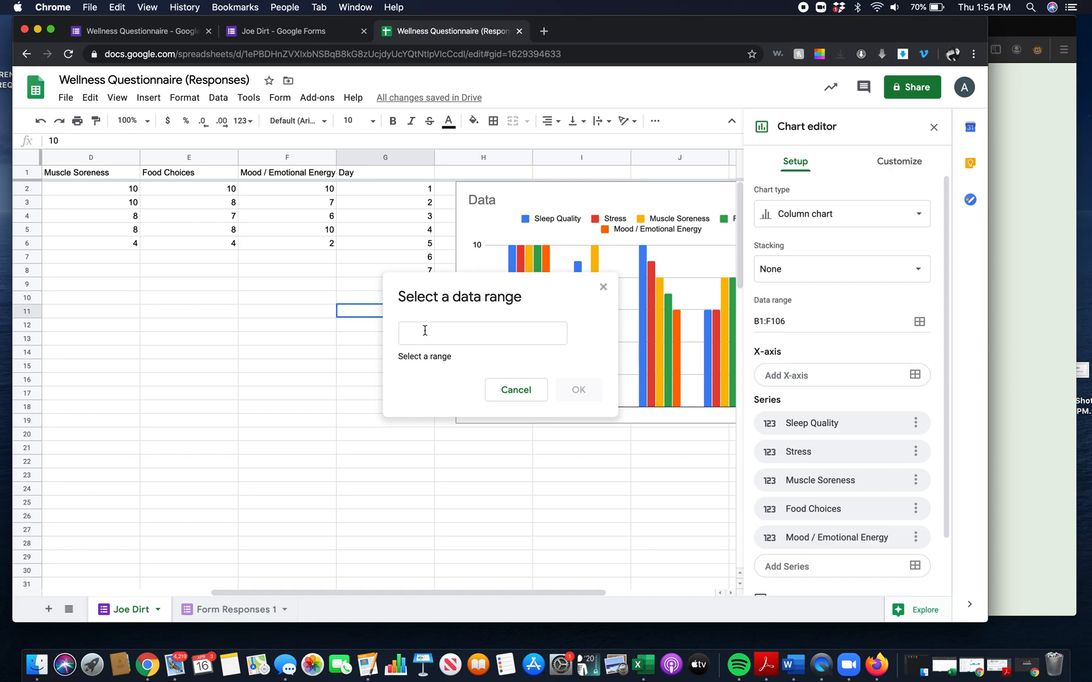
left_click(400, 157)
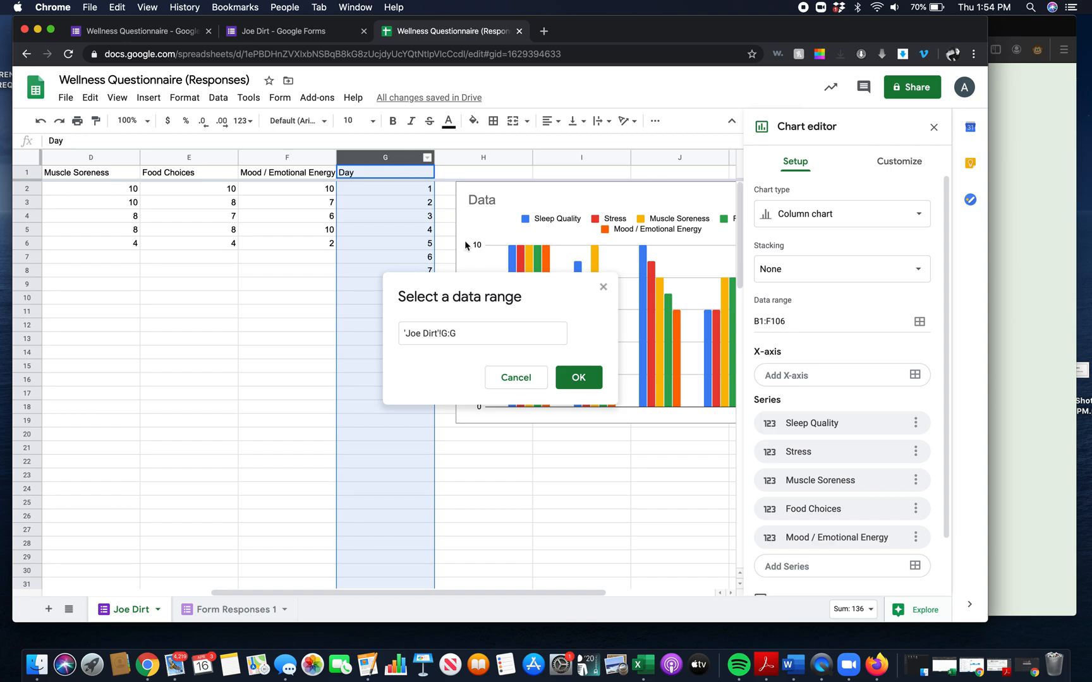
left_click(591, 378)
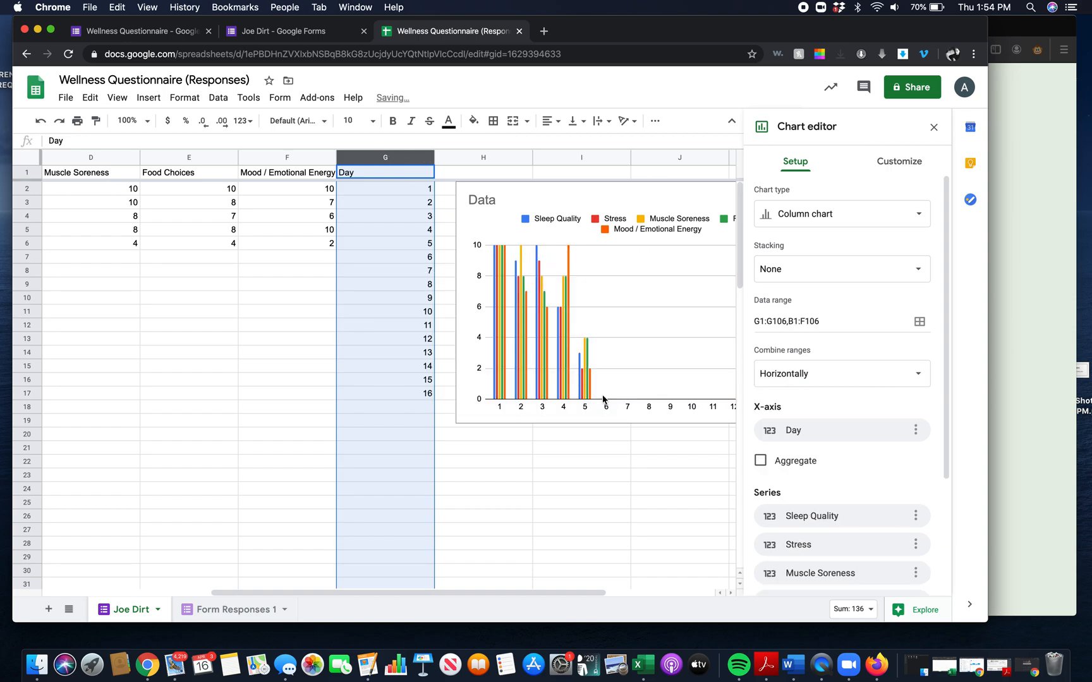
left_click(583, 433)
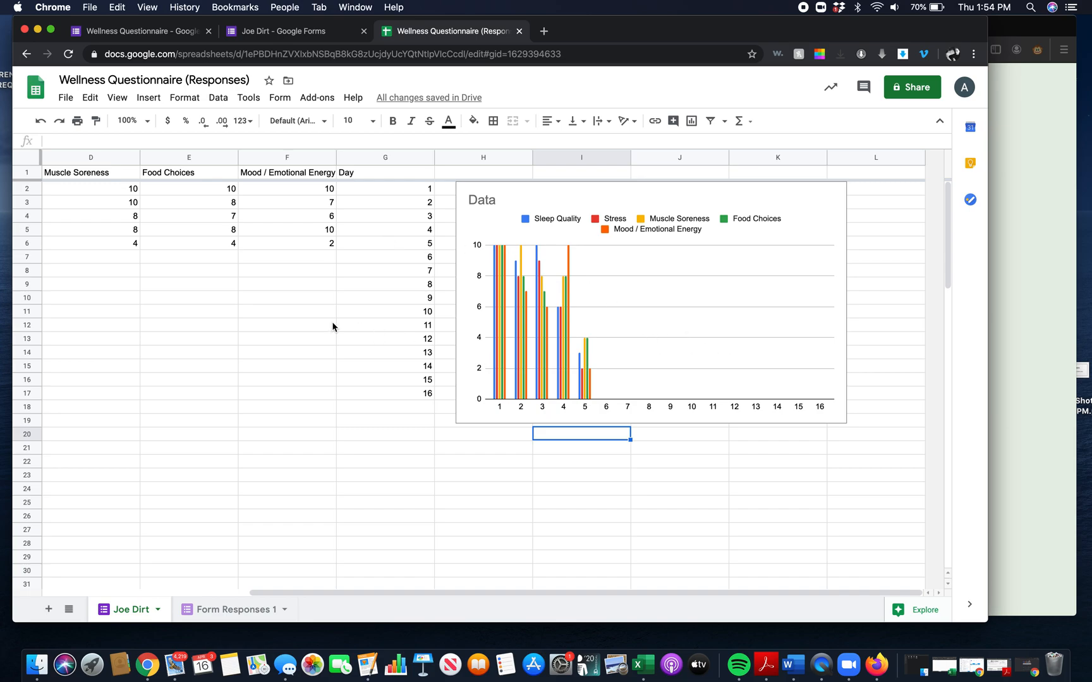
Hide rows 7 to 17 so the chart covers only the days with responses.
left_click_drag(28, 258, 28, 388)
right_click(28, 387)
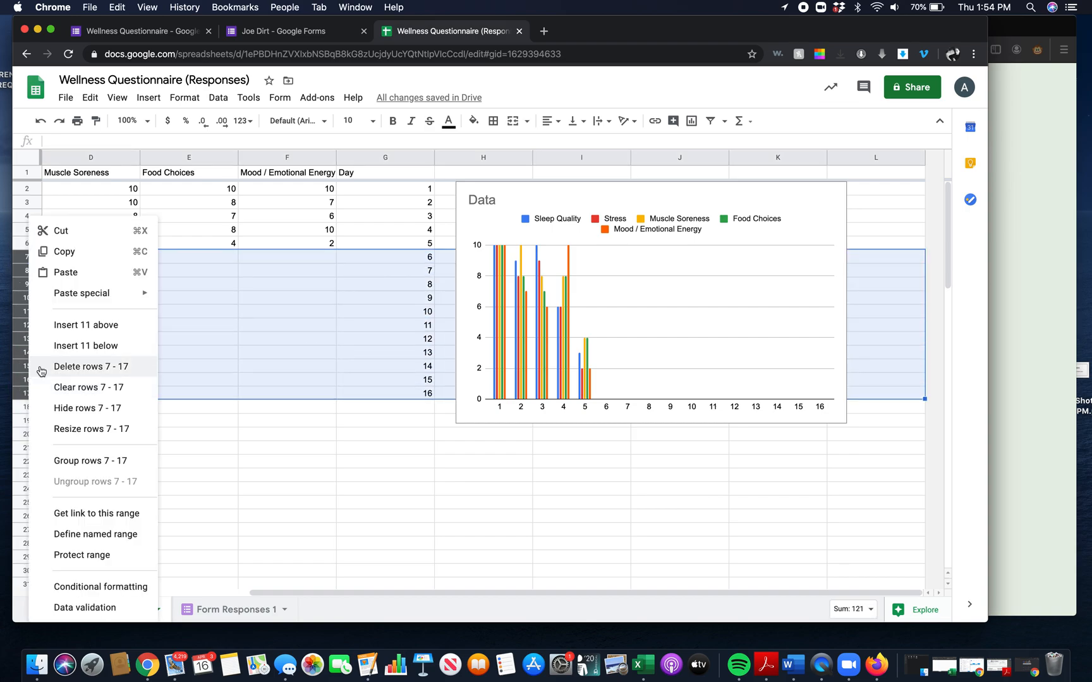
left_click(73, 410)
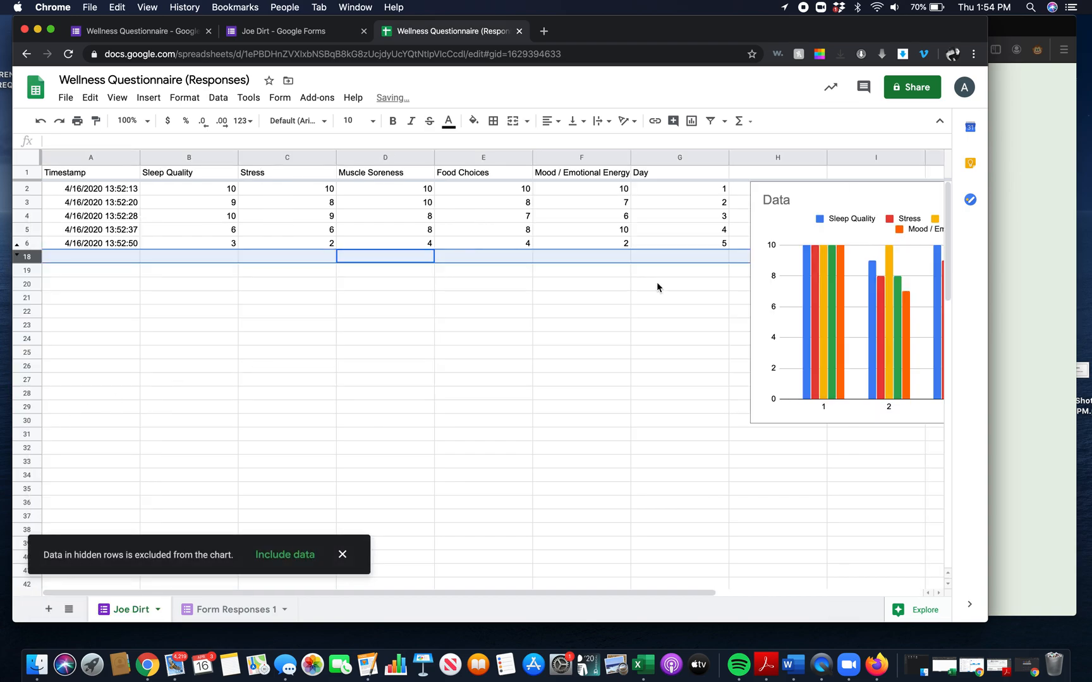
scroll(679, 286, "right", 5)
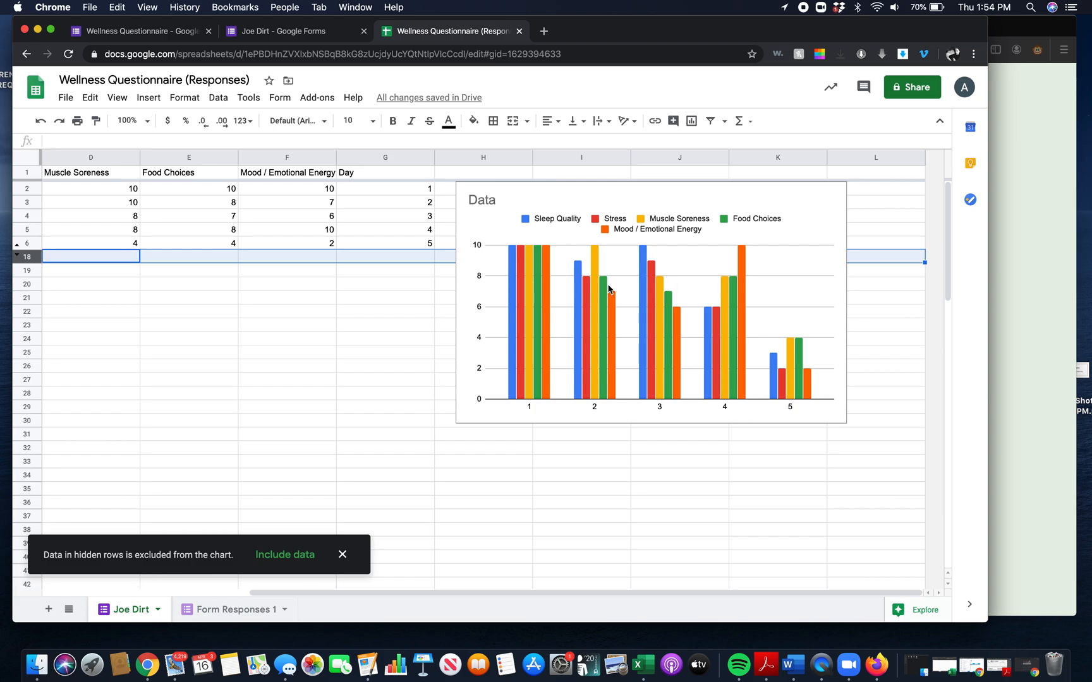
Hide columns C to E so the chart compares only Sleep Quality and Mood / Emotional Energy.
scroll(381, 343, "left", 3)
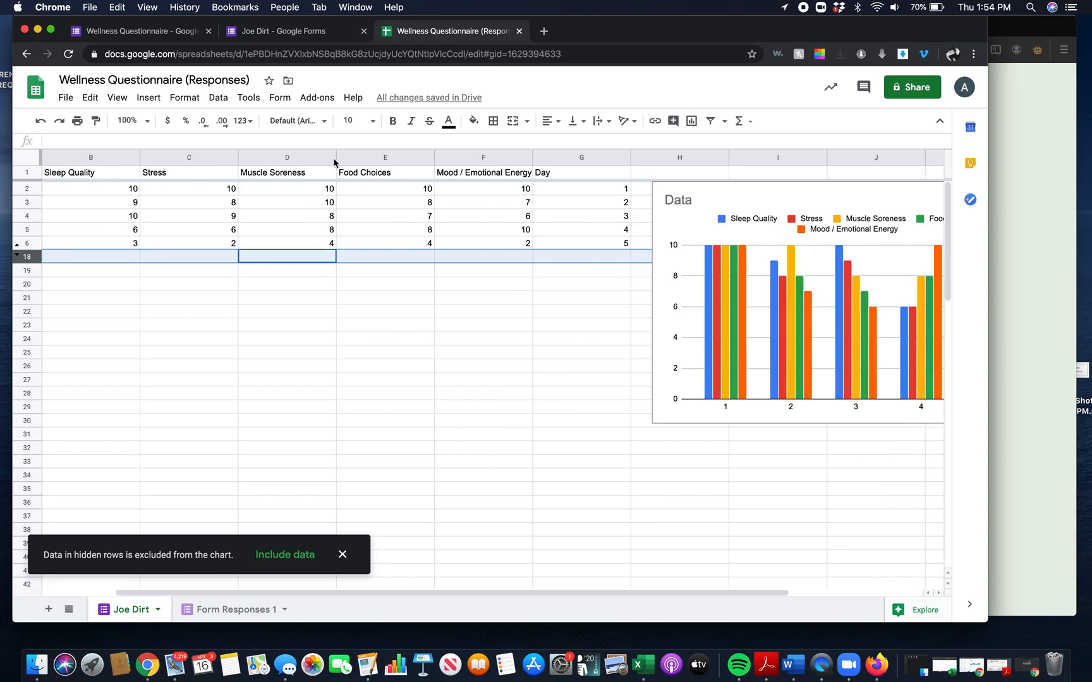
left_click_drag(218, 158, 256, 183)
left_click(458, 325)
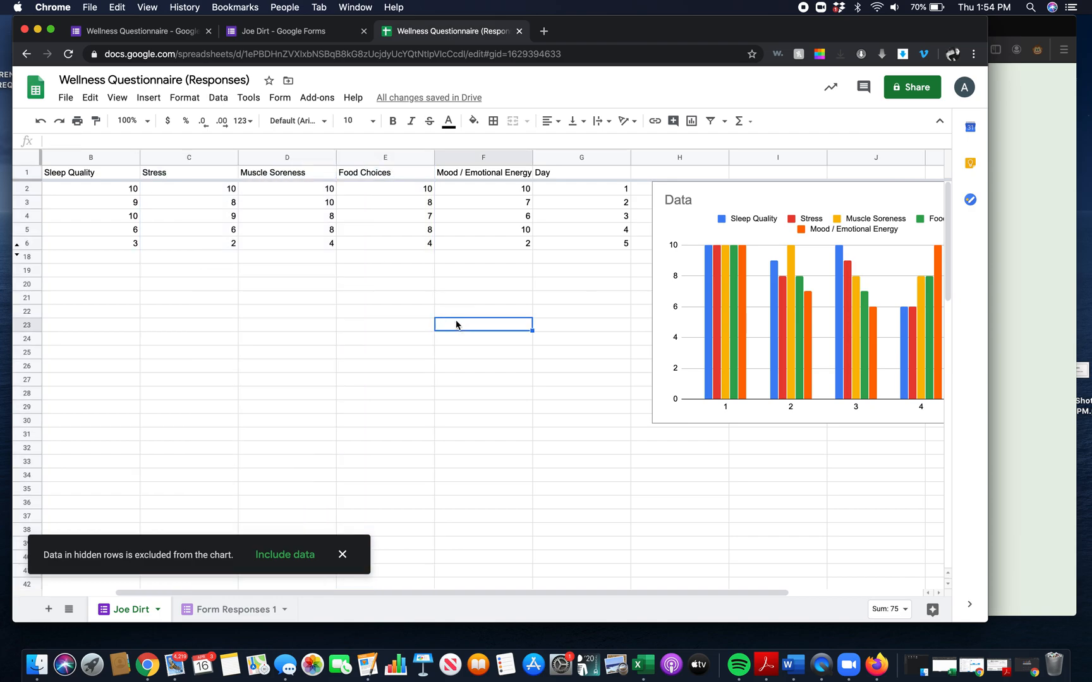
left_click(371, 158)
left_click_drag(372, 157, 218, 157)
right_click(218, 157)
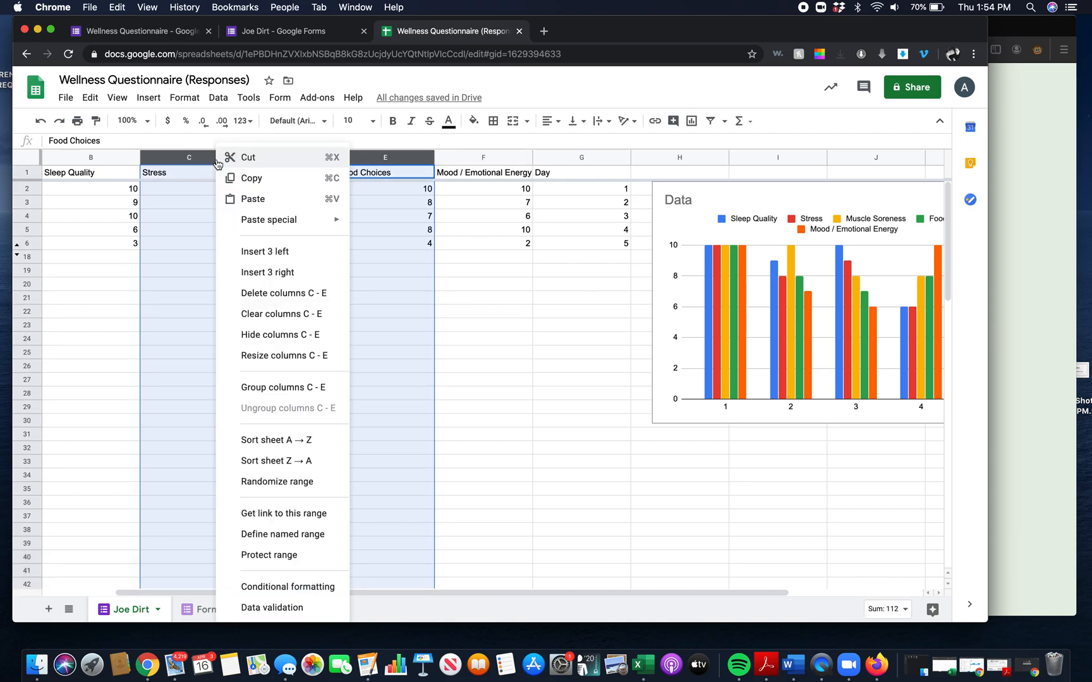
left_click(307, 335)
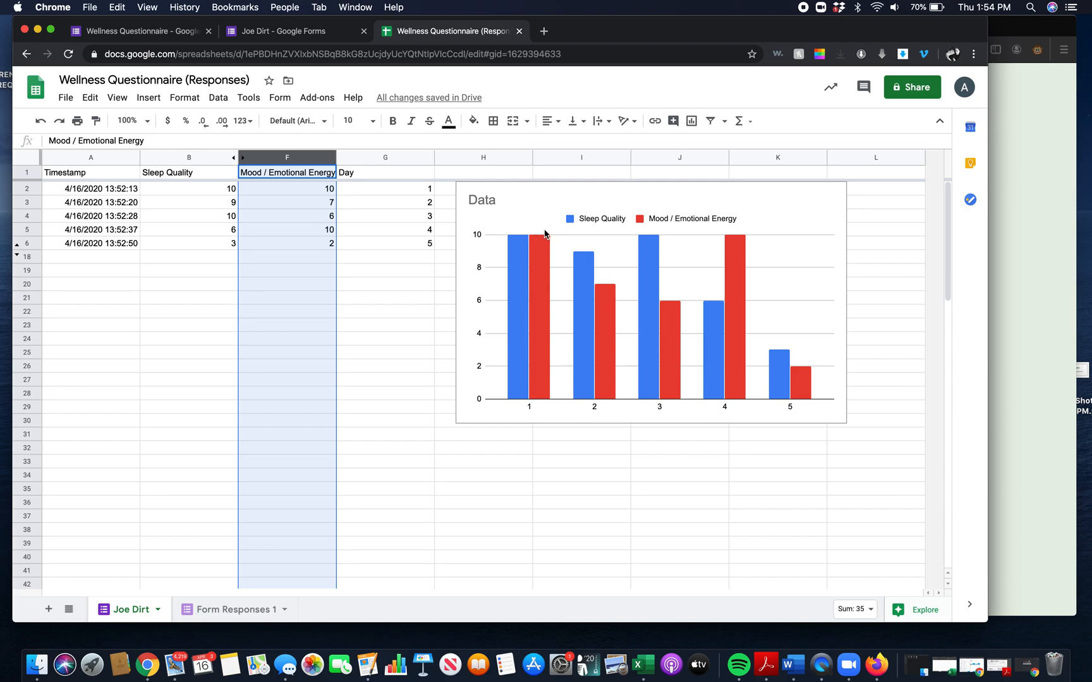
left_click(402, 261)
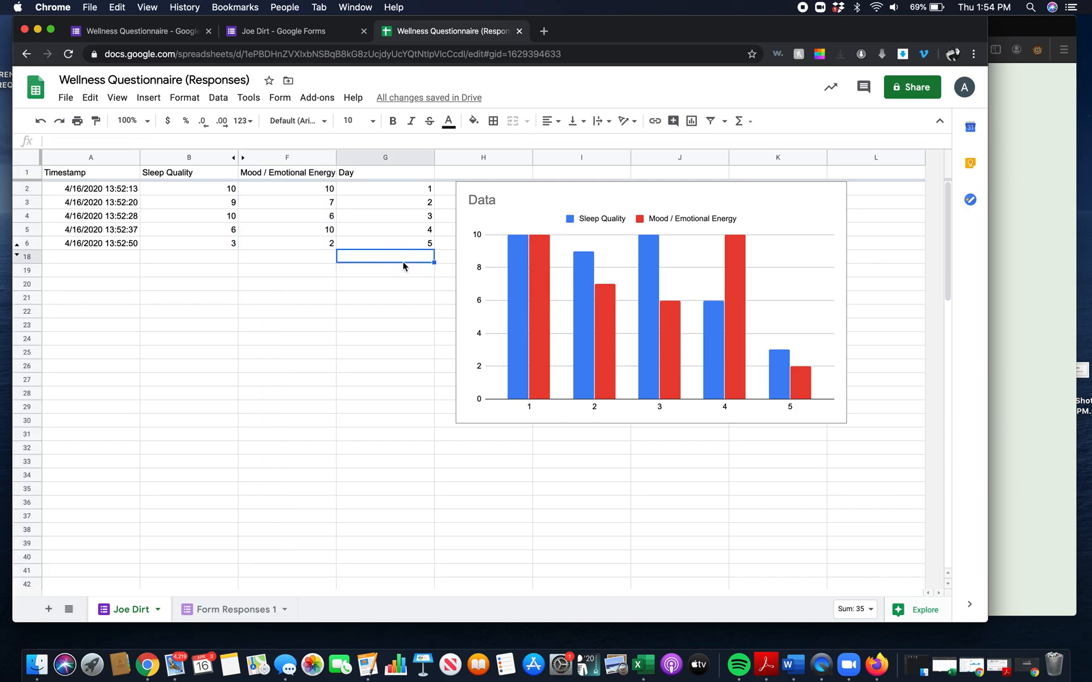
left_click(407, 502)
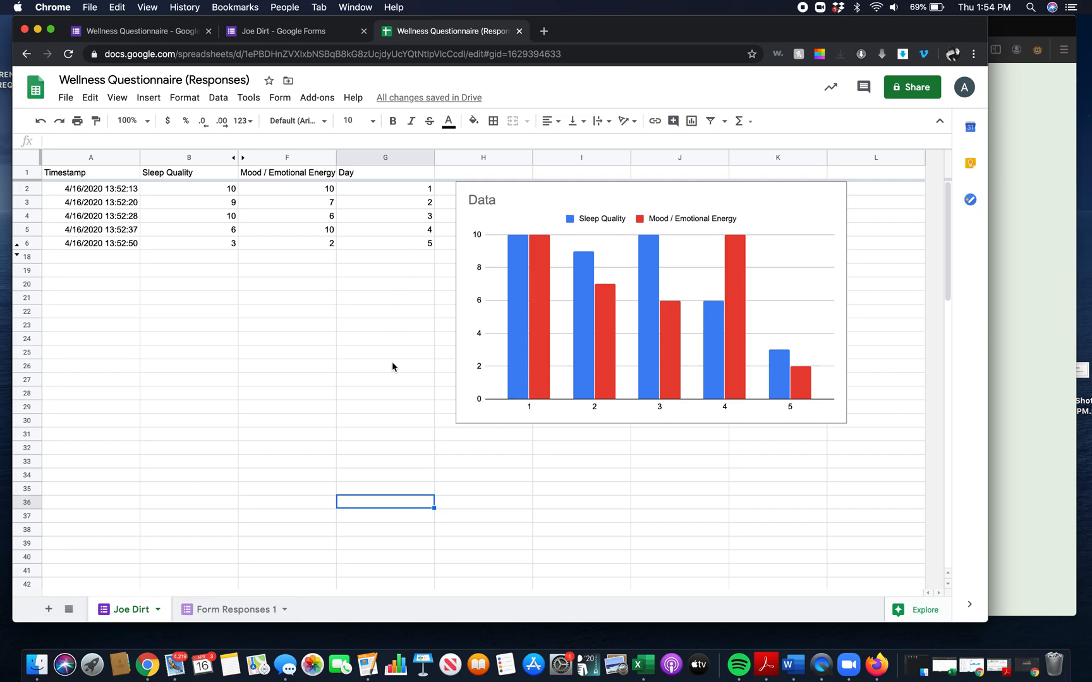
Unhide rows 7 to 17 to bring the remaining days back into the sheet and chart.
left_click(18, 246)
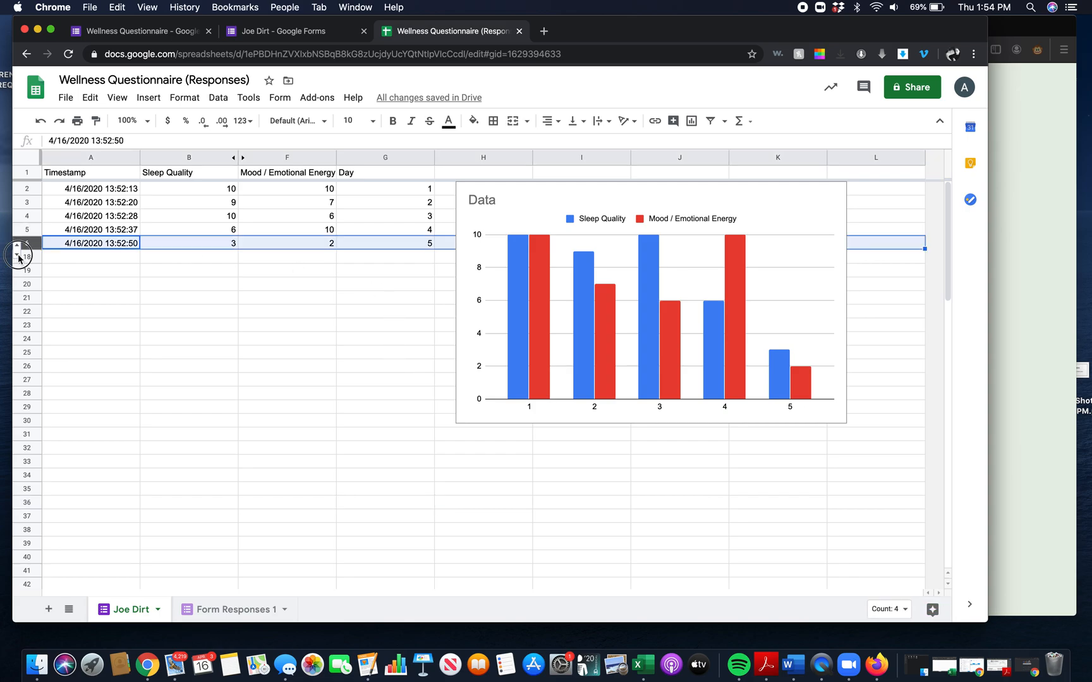
left_click(18, 257)
left_click(317, 485)
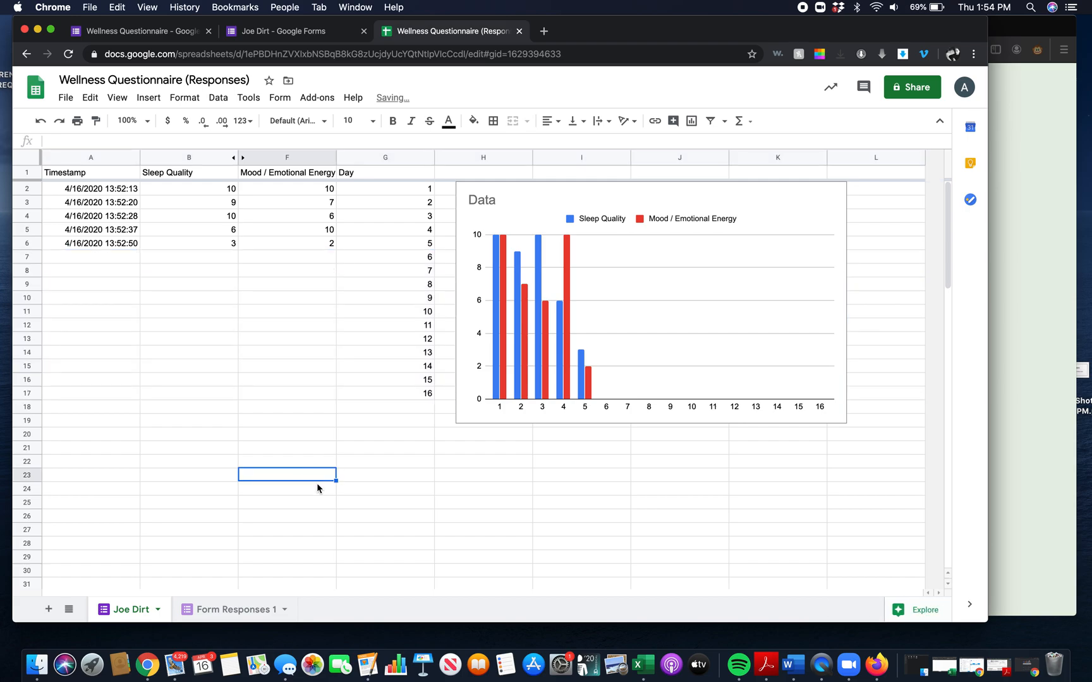
Rename the Form Responses 1 sheet as Stock.
left_click(252, 610)
double_click(251, 609)
type("Stoo")
key("BackSpace")
type("re")
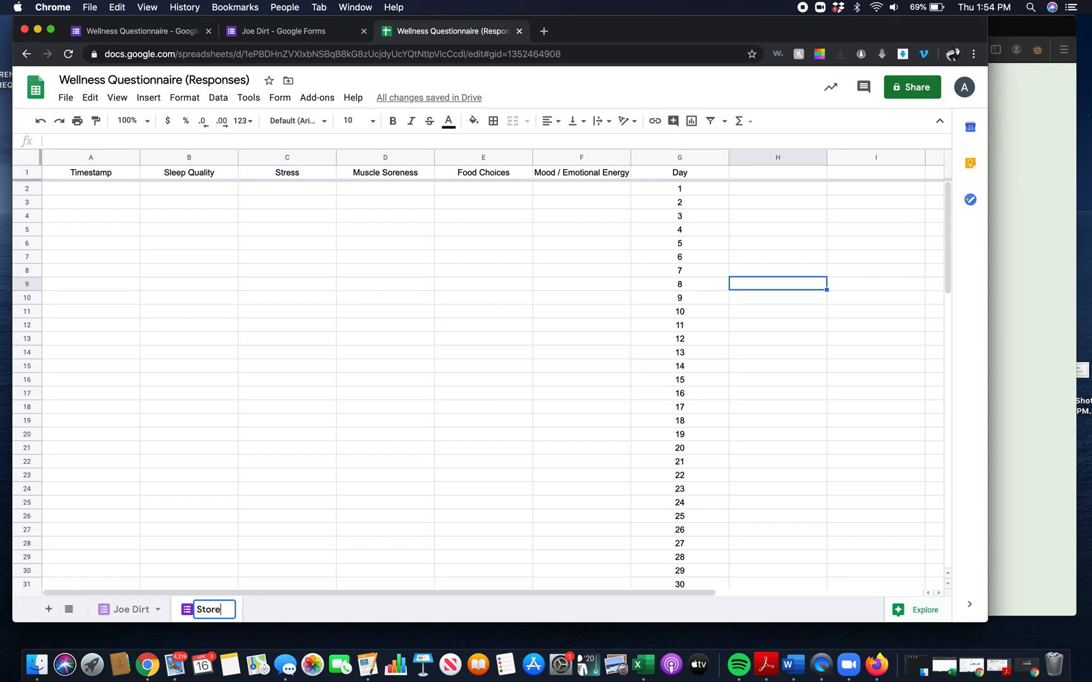
key("BackSpace")
key("BackSpace")
type("ck")
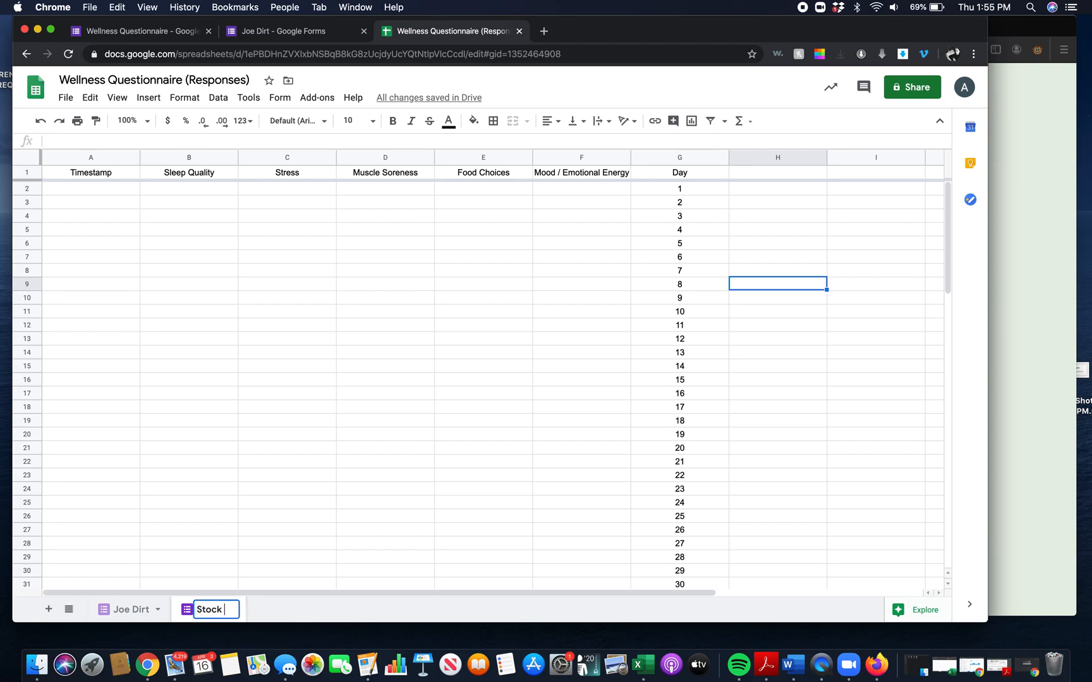